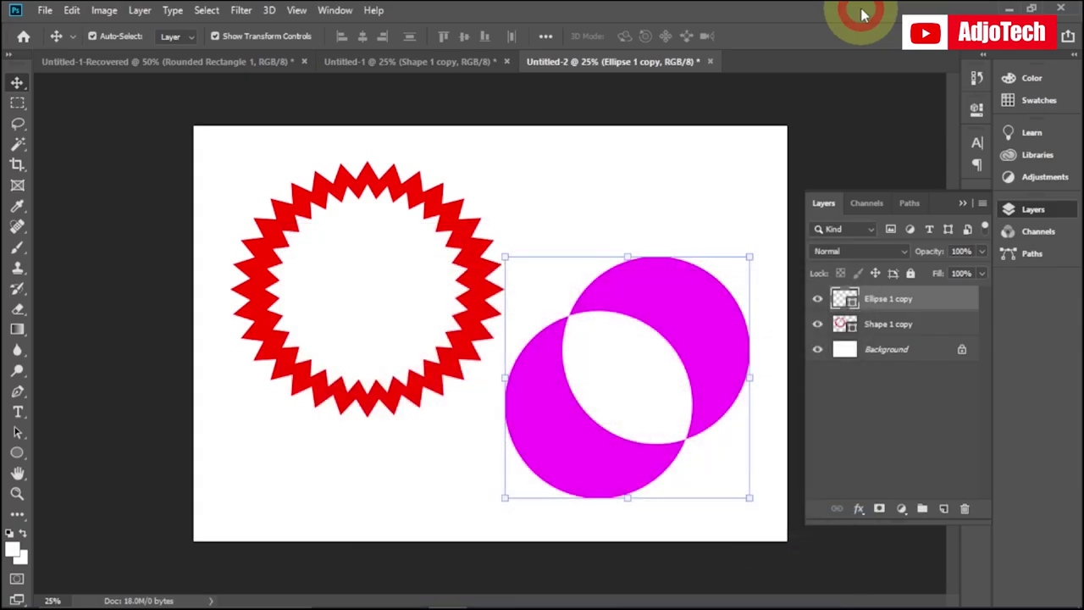
Delete the red starburst and magenta cut-out layers, leaving only the Background layer.
mouse_move(542, 399)
mouse_down()
mouse_move(563, 345)
mouse_move(516, 429)
mouse_move(551, 370)
mouse_move(544, 388)
mouse_up()
mouse_move(354, 190)
mouse_down()
mouse_move(346, 199)
mouse_move(346, 182)
mouse_move(344, 227)
mouse_move(339, 174)
mouse_move(335, 244)
mouse_move(339, 180)
mouse_move(333, 195)
mouse_up()
mouse_move(613, 280)
mouse_down()
mouse_move(614, 242)
mouse_move(612, 280)
mouse_up()
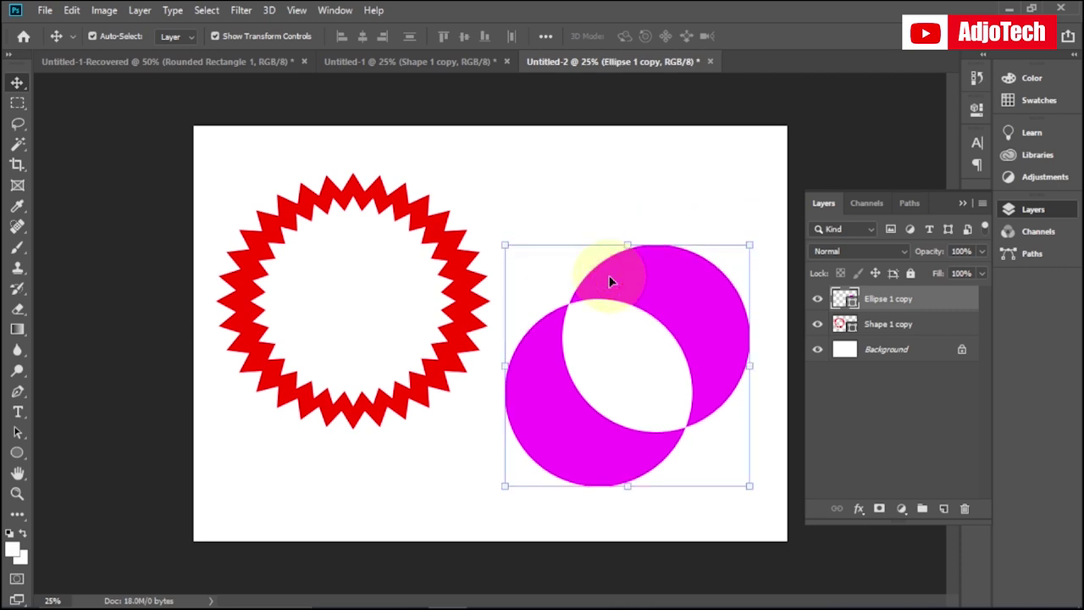
key(Delete)
key(Delete)
click(19, 453)
Draw a perfect circle with the Ellipse Tool and fill it magenta.
click(18, 455)
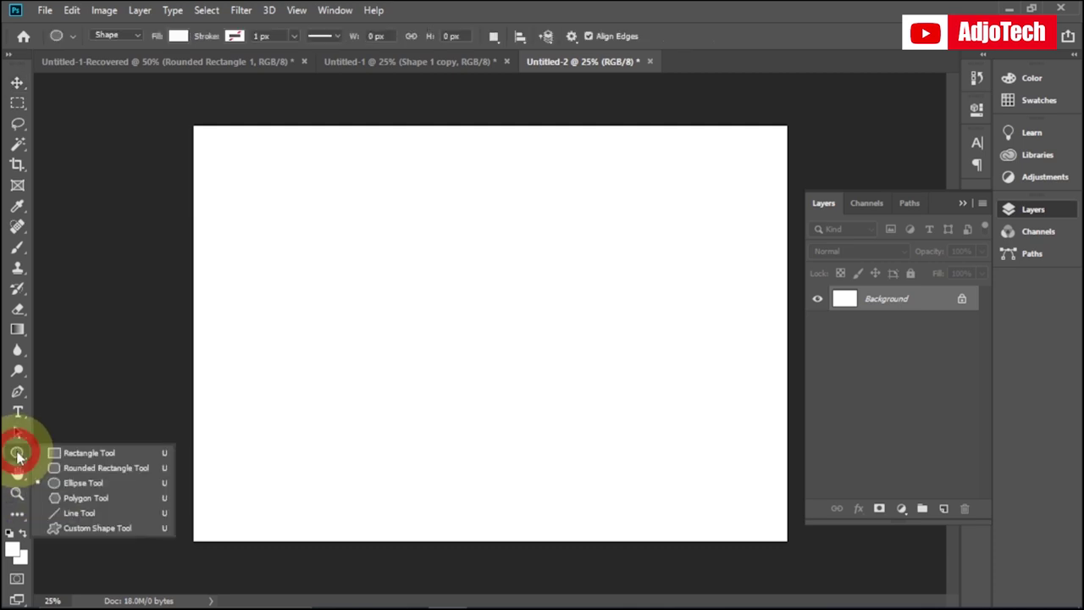
click(79, 484)
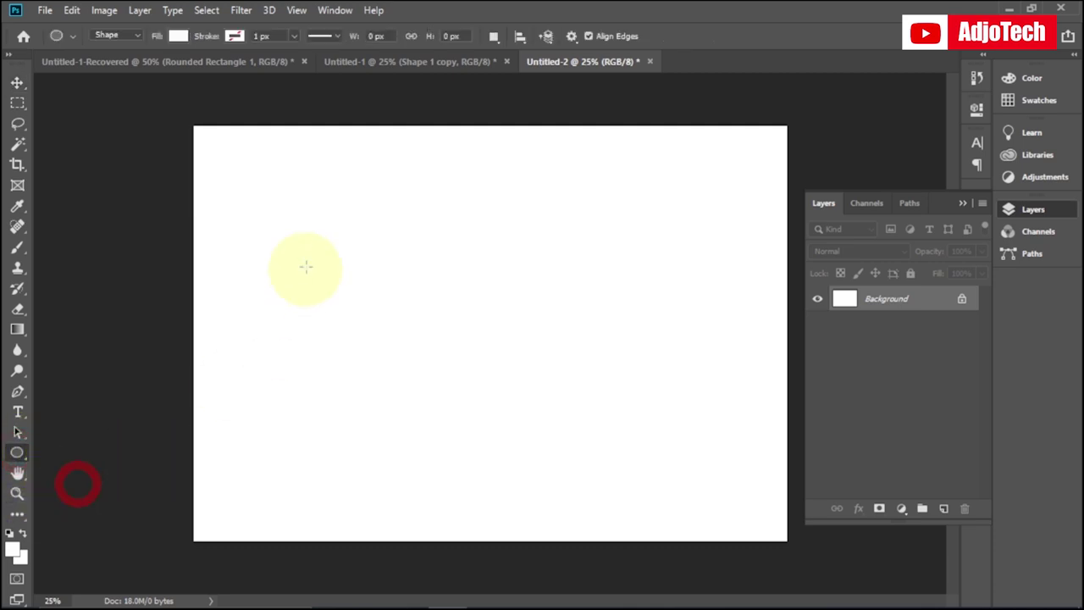
drag(317, 211, 556, 483)
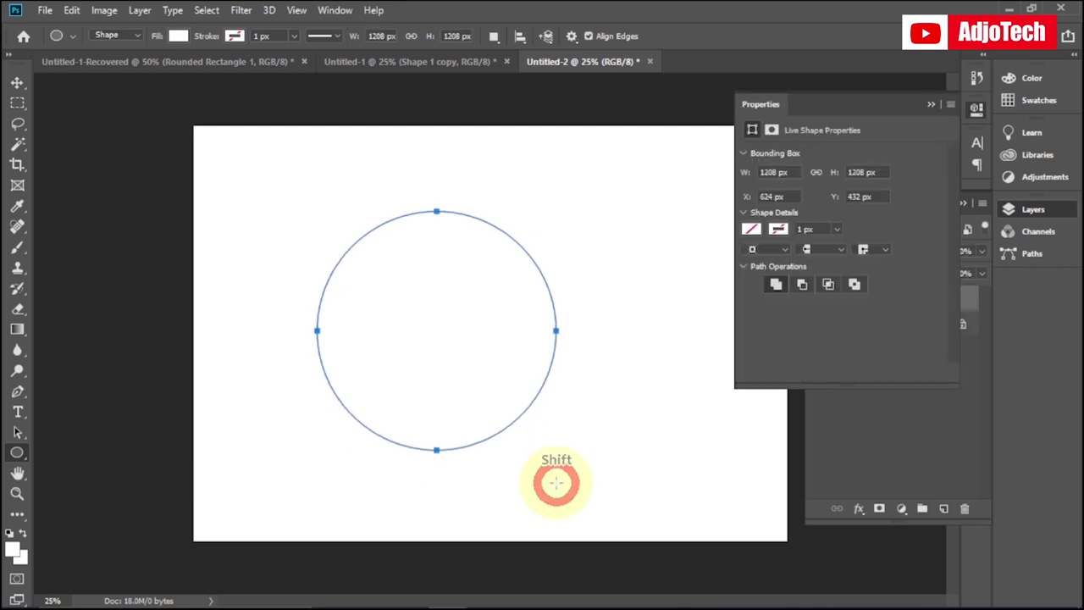
click(750, 232)
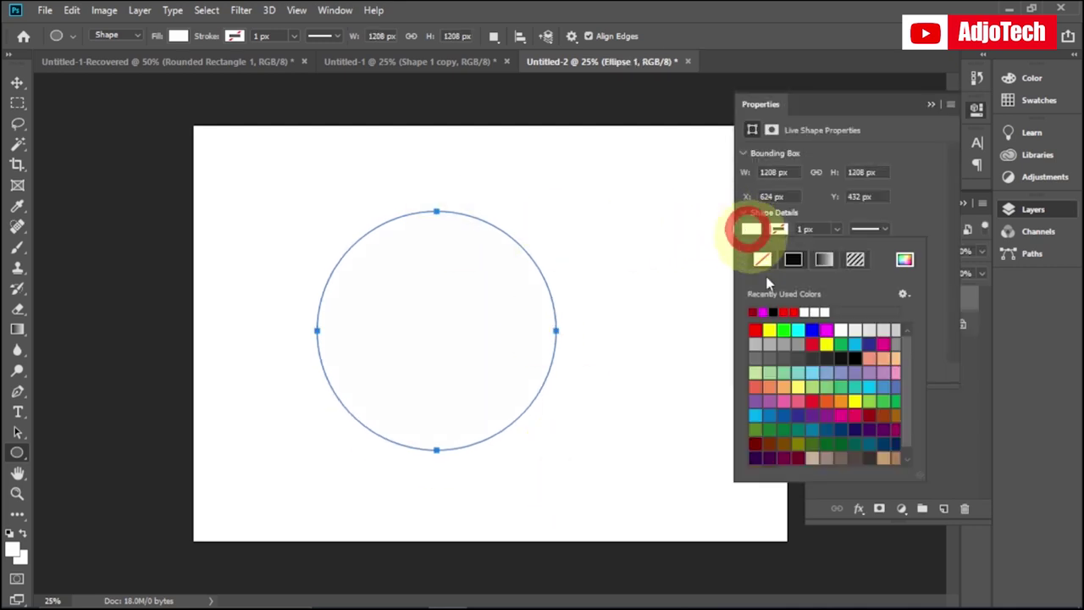
click(884, 338)
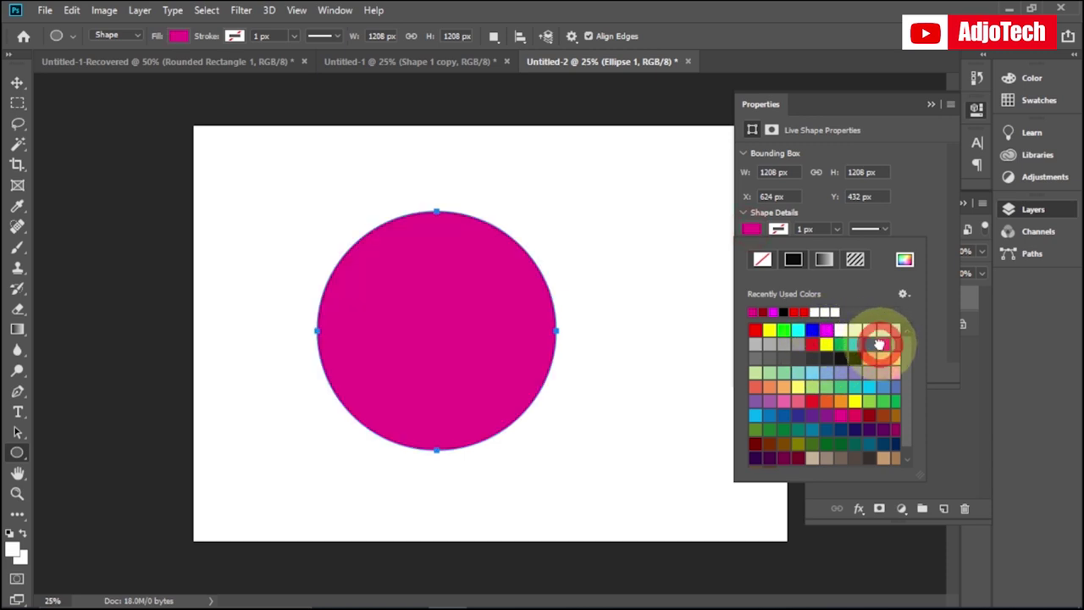
Move the circle up-left, add an overlapping copy to its right, and select both.
click(17, 83)
drag(388, 273, 331, 250)
drag(366, 320, 484, 309)
drag(218, 202, 641, 419)
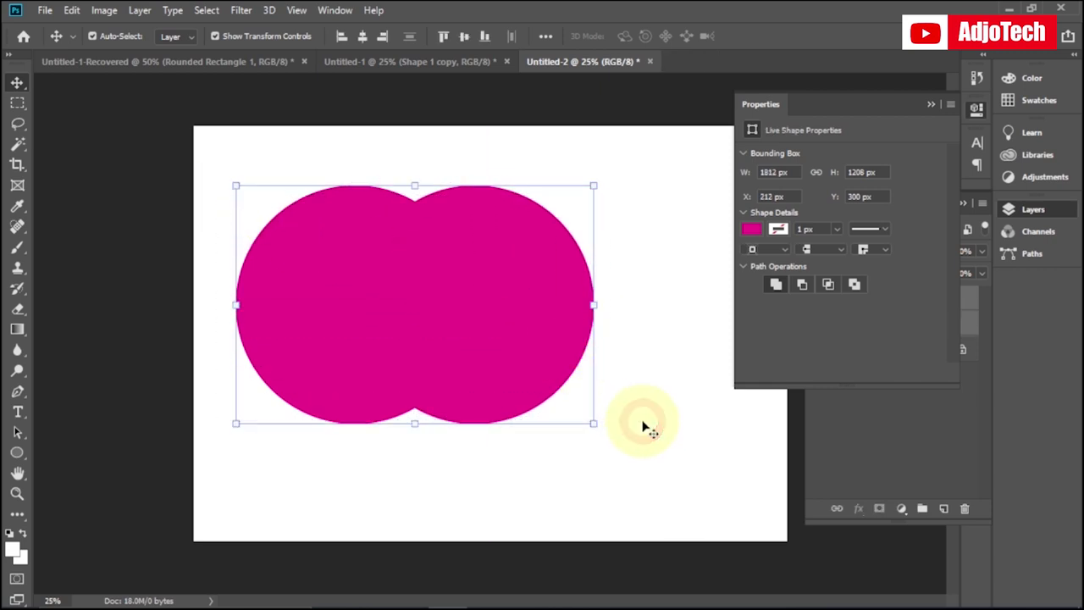
Combine the circles with Subtract Shapes at Overlap and move the pair up and right.
click(140, 10)
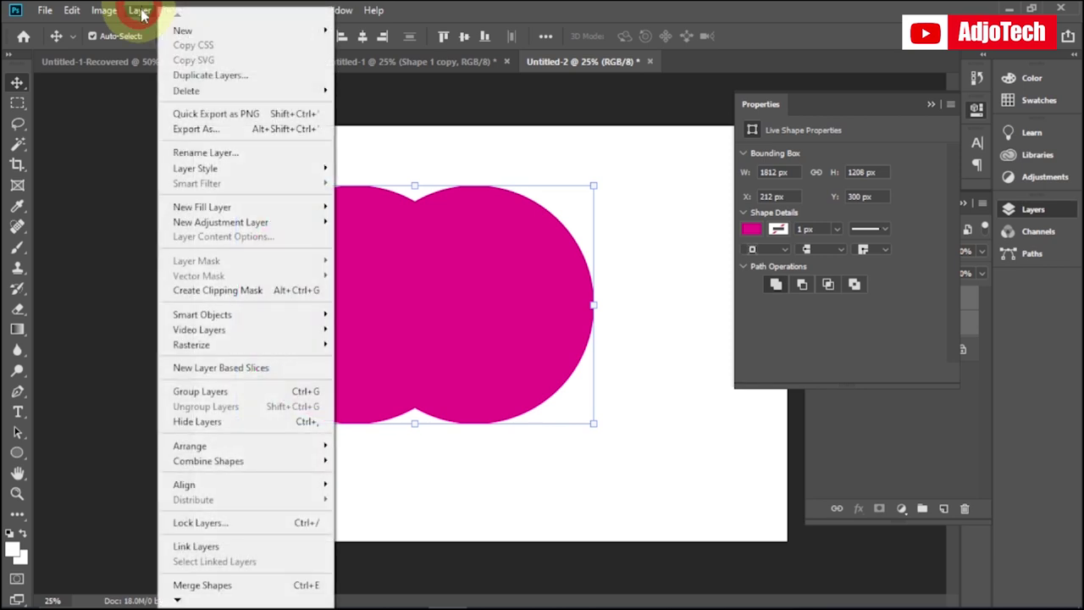
mouse_move(232, 468)
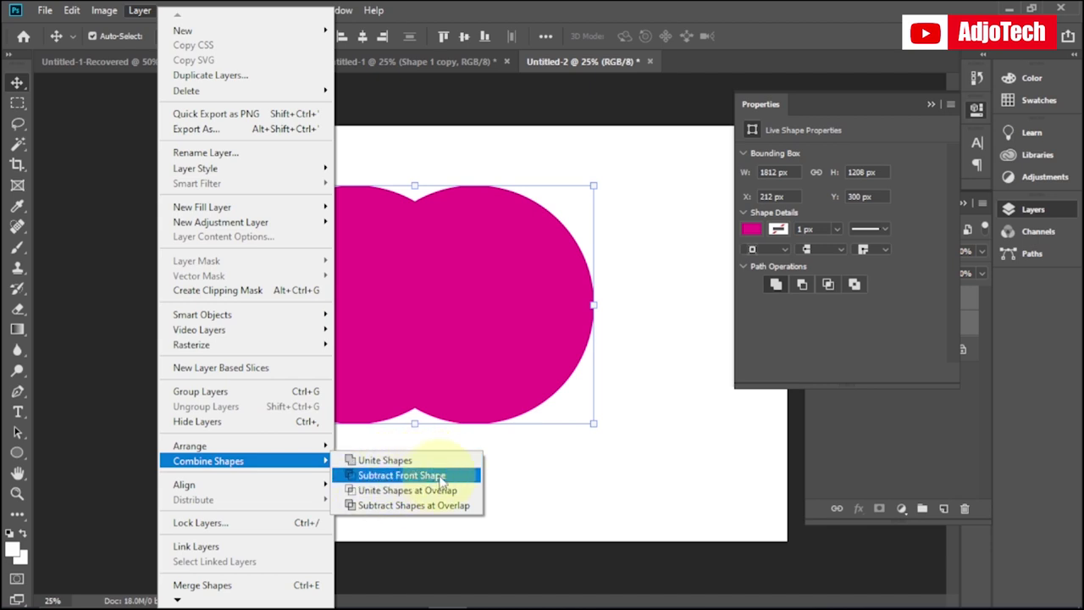
click(386, 506)
click(472, 496)
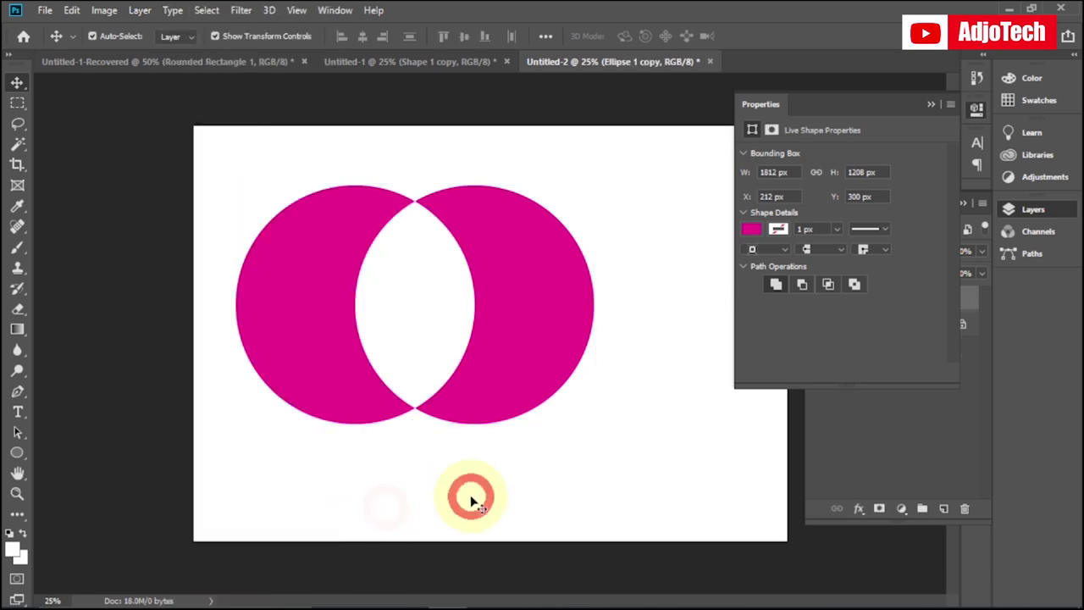
click(320, 349)
drag(320, 352, 377, 332)
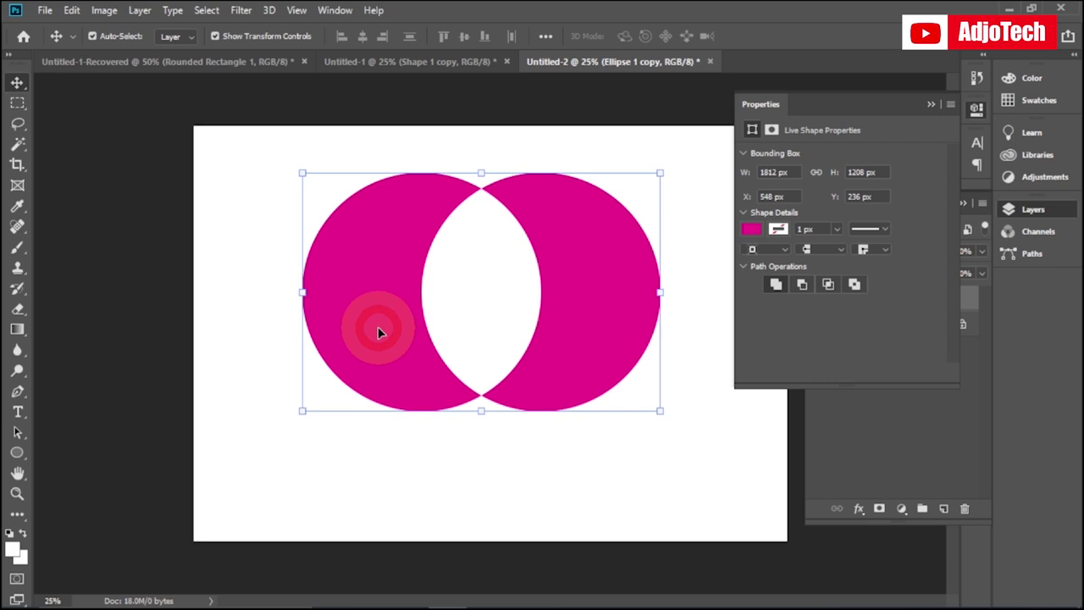
ctrl+click(464, 272)
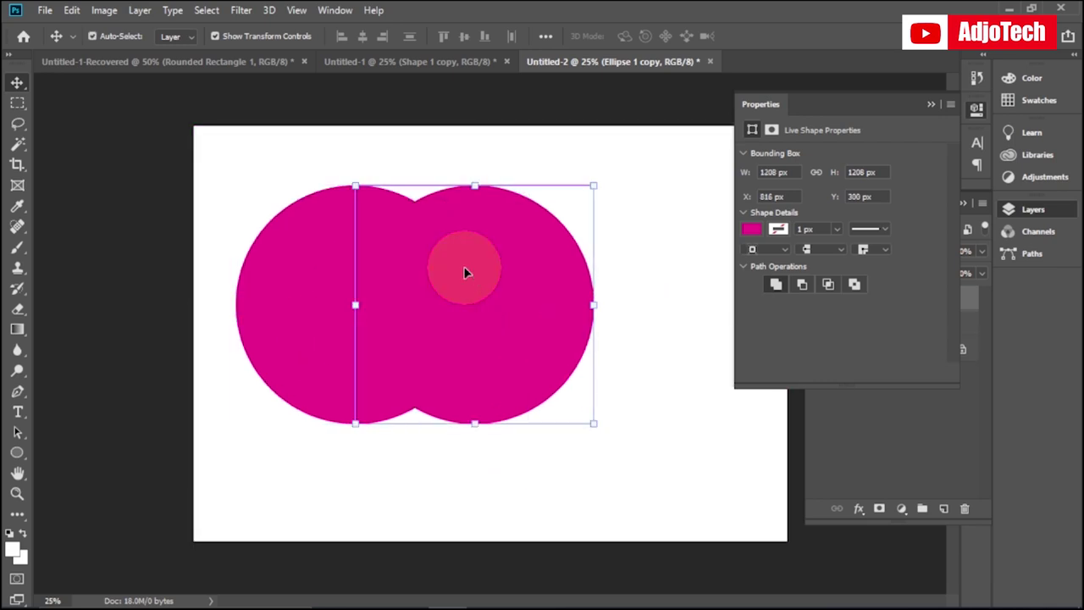
Try Unite Shapes at Overlap to keep only the lens, then undo and reselect both circles.
drag(242, 160, 578, 436)
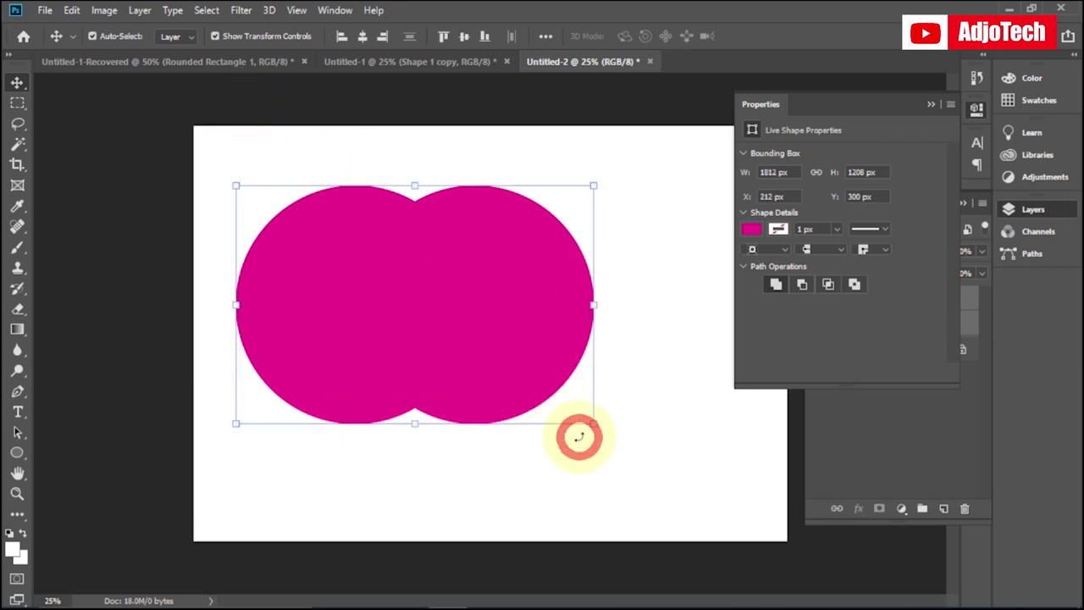
click(138, 10)
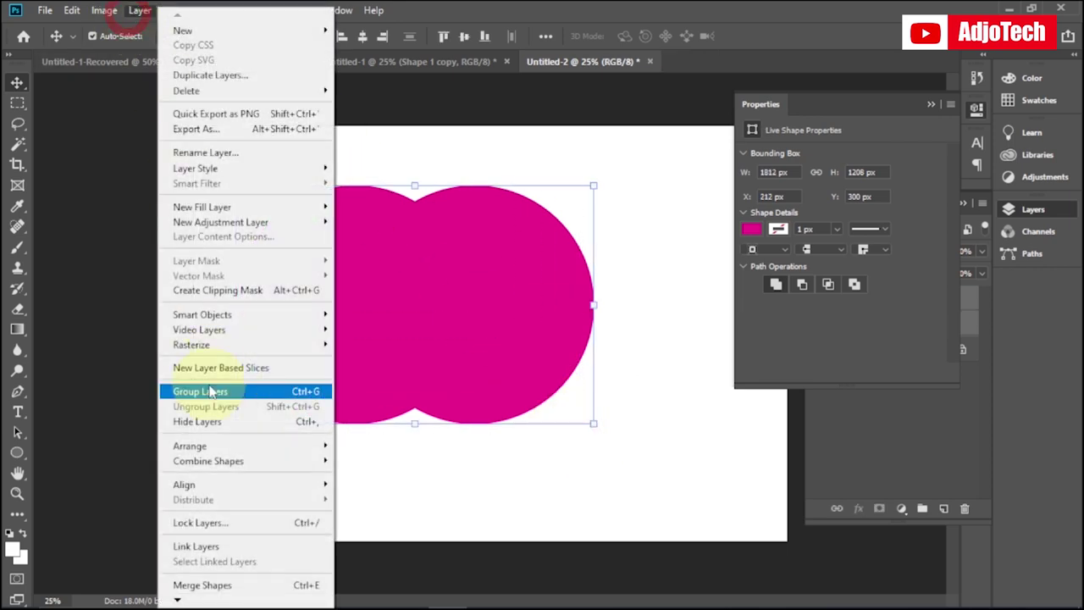
mouse_move(266, 462)
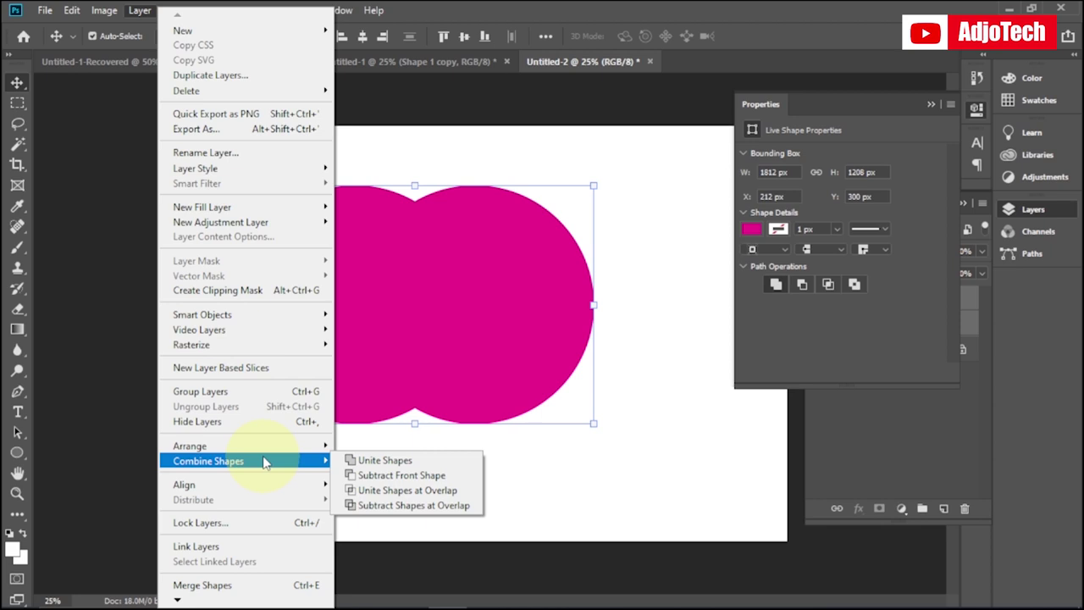
click(386, 491)
drag(418, 322, 479, 317)
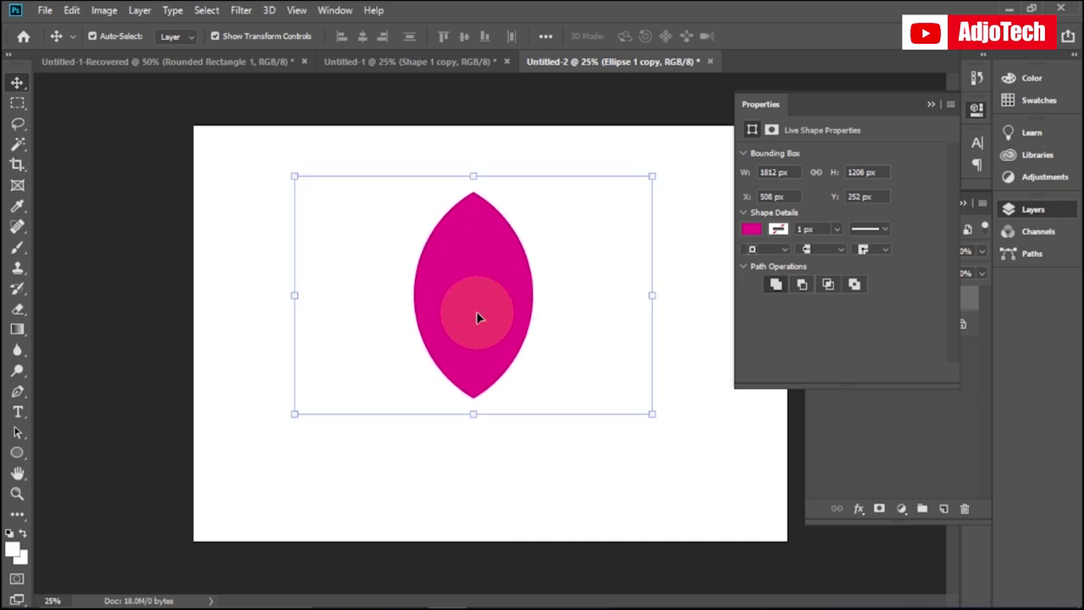
key(ctrl+z)
key(ctrl+z)
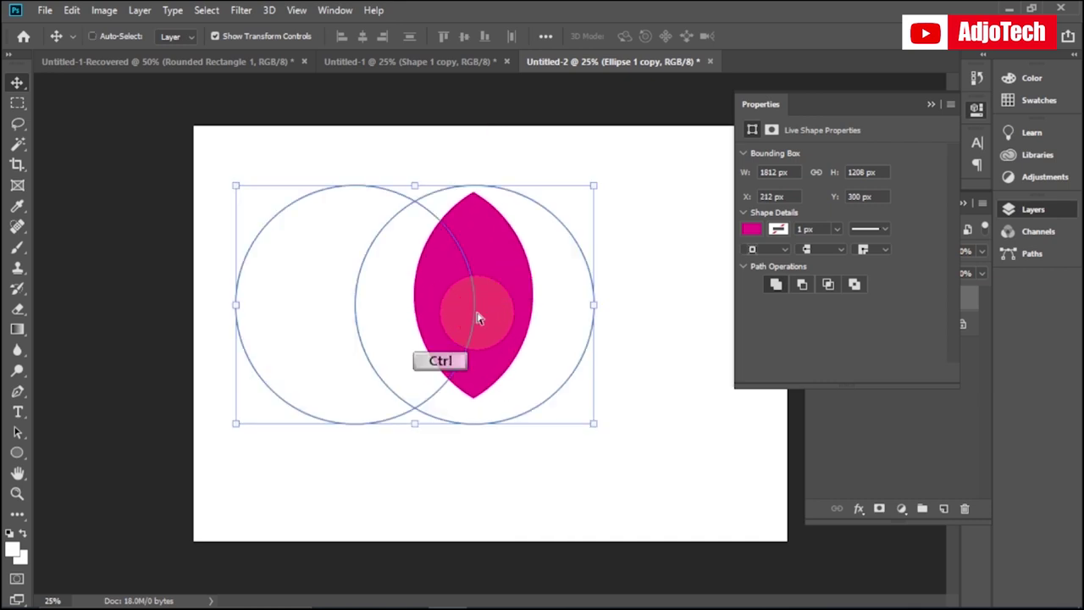
drag(224, 180, 649, 436)
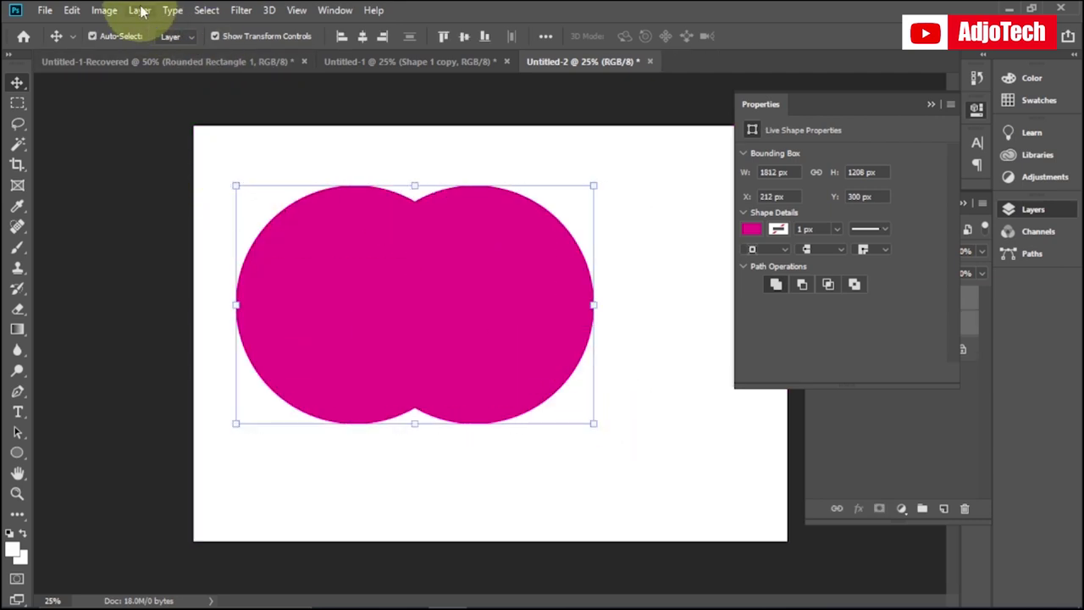
click(140, 11)
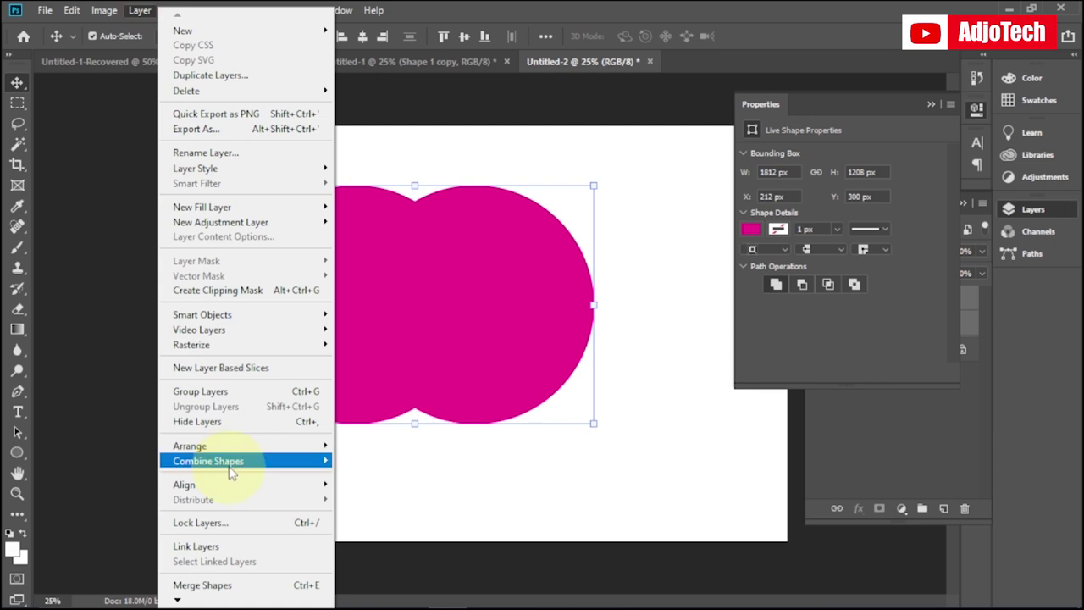
mouse_move(254, 464)
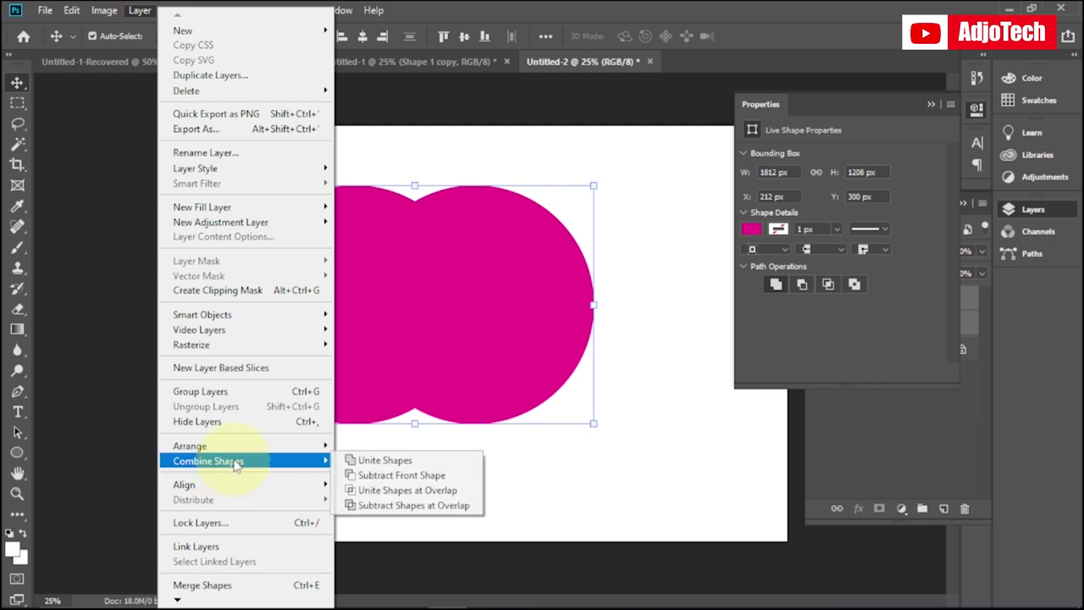
click(389, 476)
drag(301, 319, 382, 326)
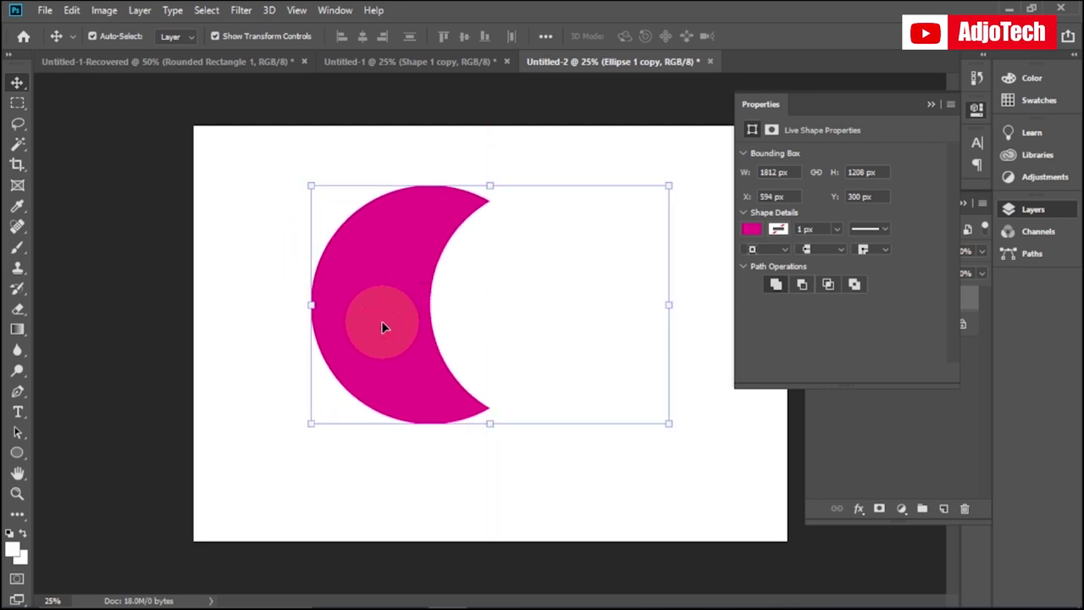
key(ctrl+z)
key(ctrl+z)
key(ctrl+z)
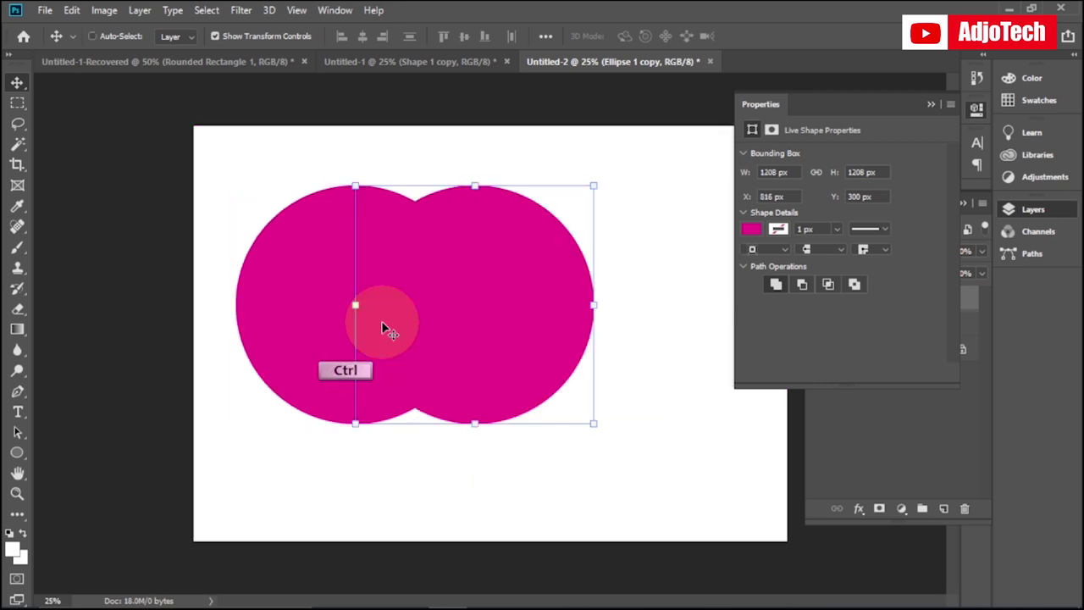
Unite both magenta circles into one shape, shift it right, then delete it.
drag(247, 182, 613, 441)
click(138, 11)
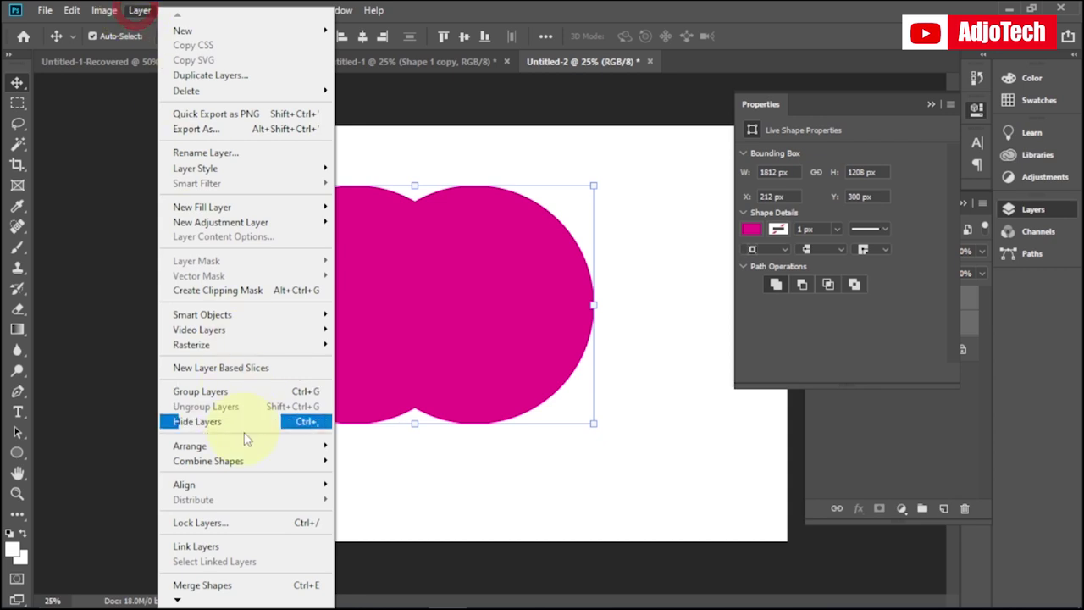
mouse_move(248, 464)
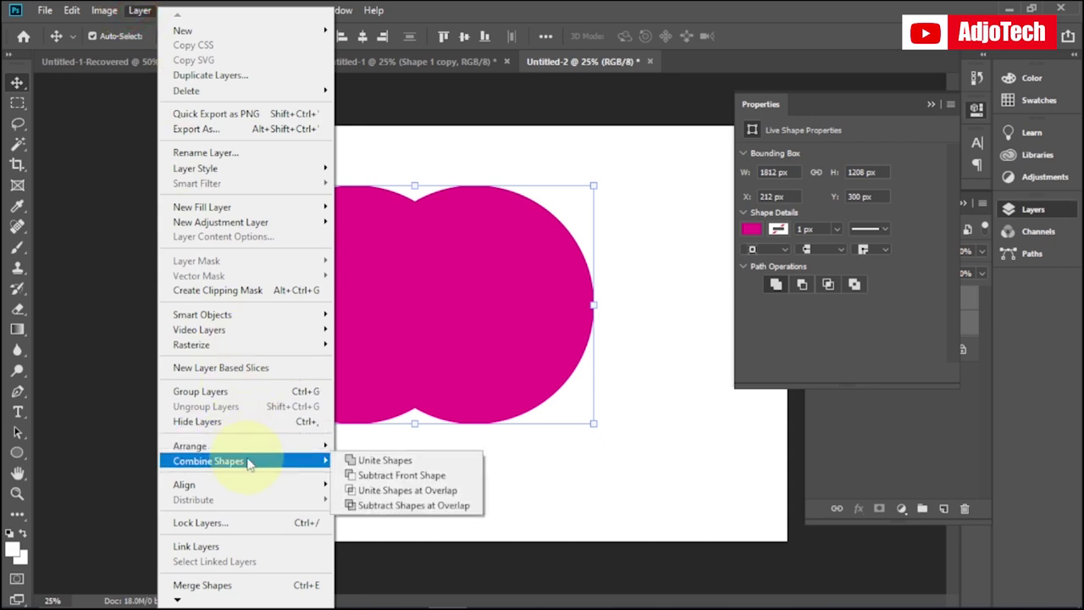
click(364, 460)
drag(364, 333, 432, 354)
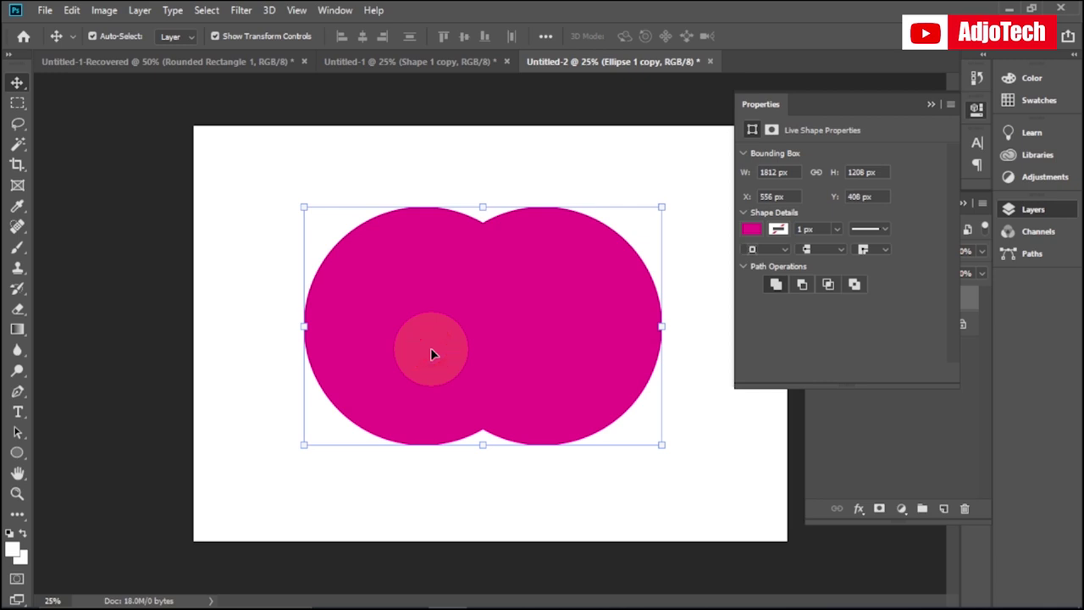
key(Delete)
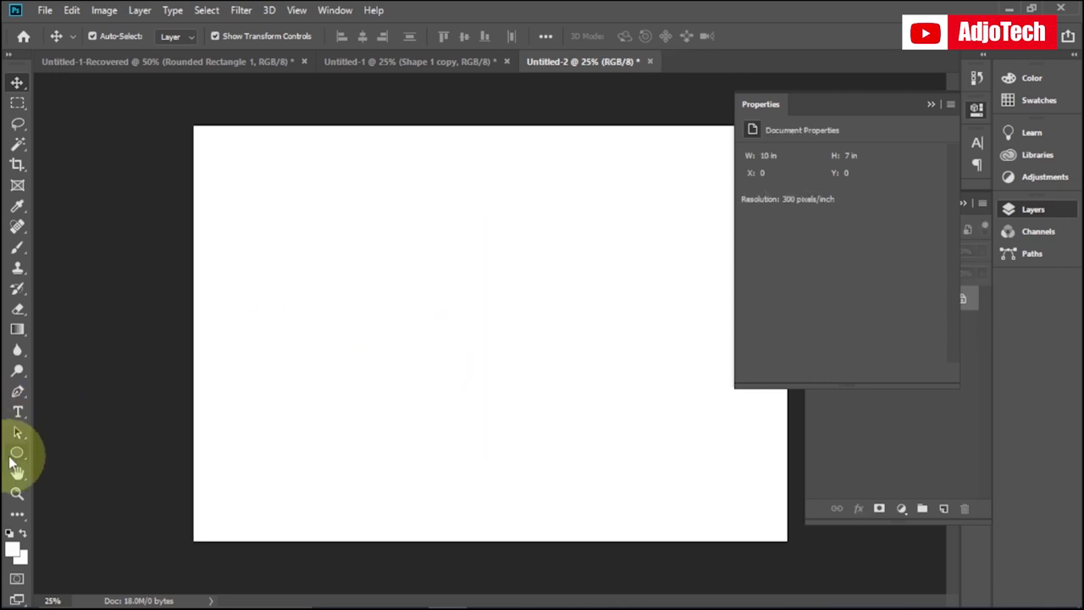
Pick the starburst from the enlarged Custom Shape picker and draw it proportionally near the centre.
click(12, 458)
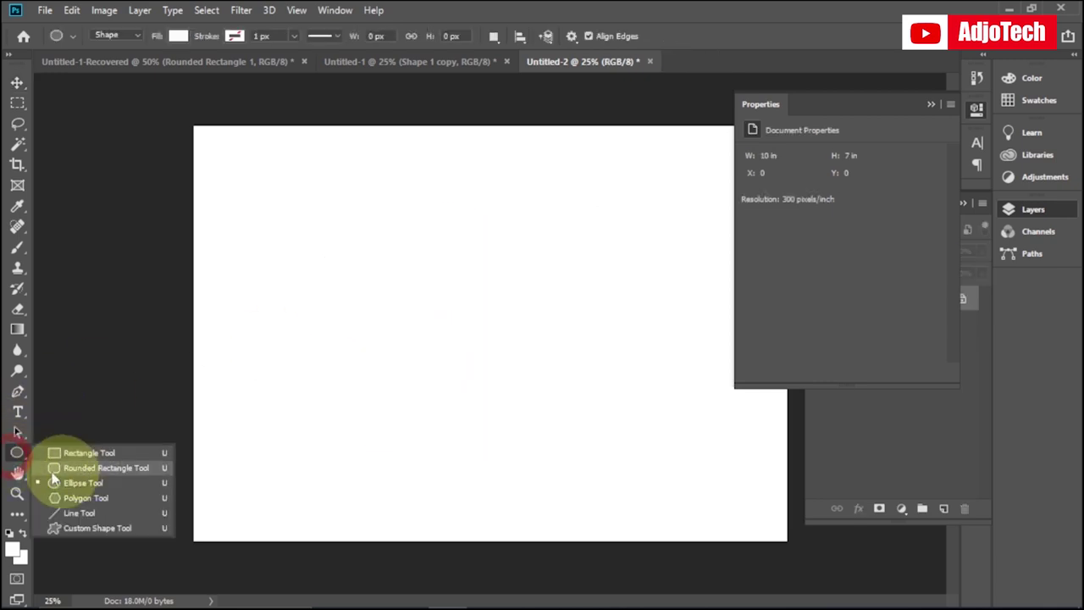
click(93, 527)
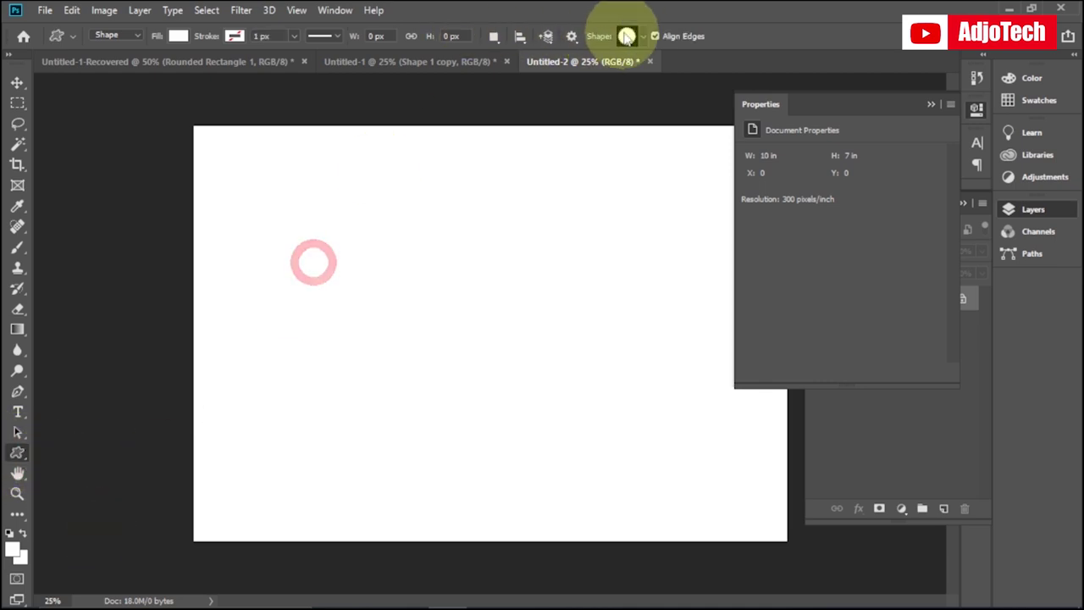
click(644, 36)
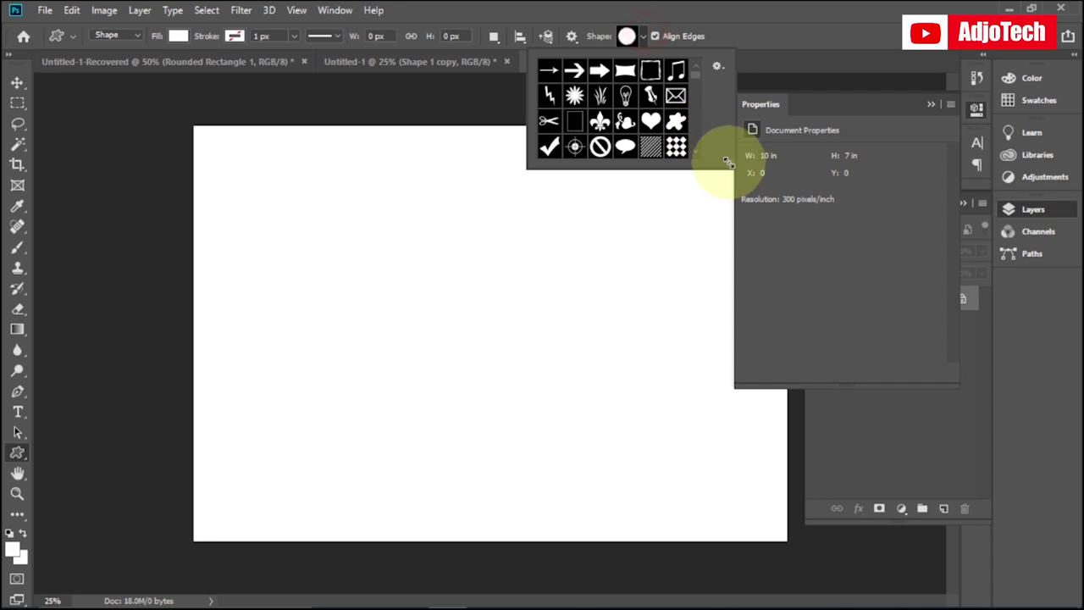
drag(729, 161, 855, 343)
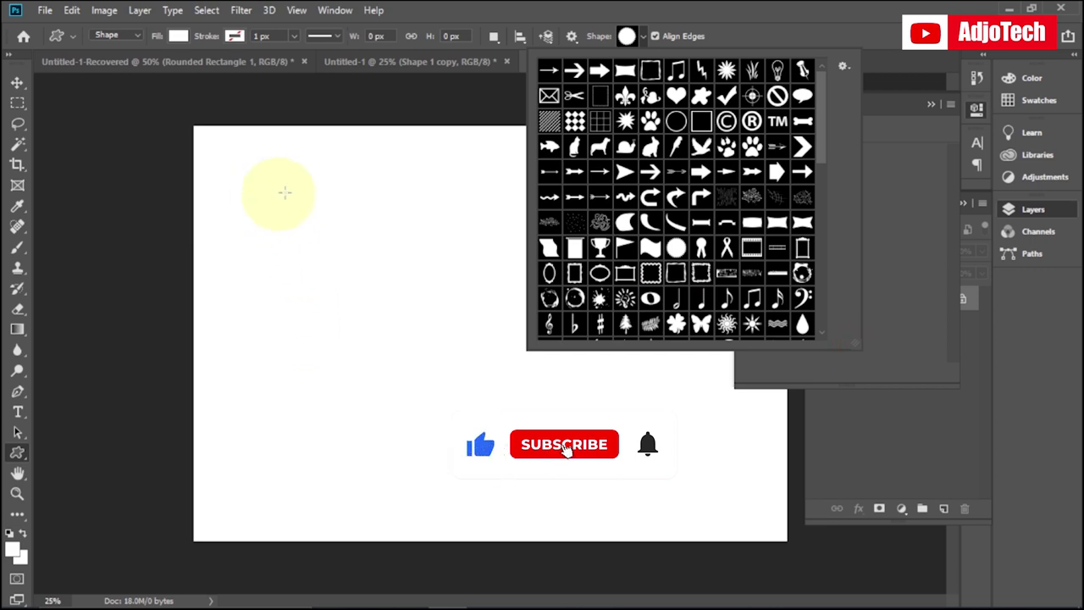
click(675, 247)
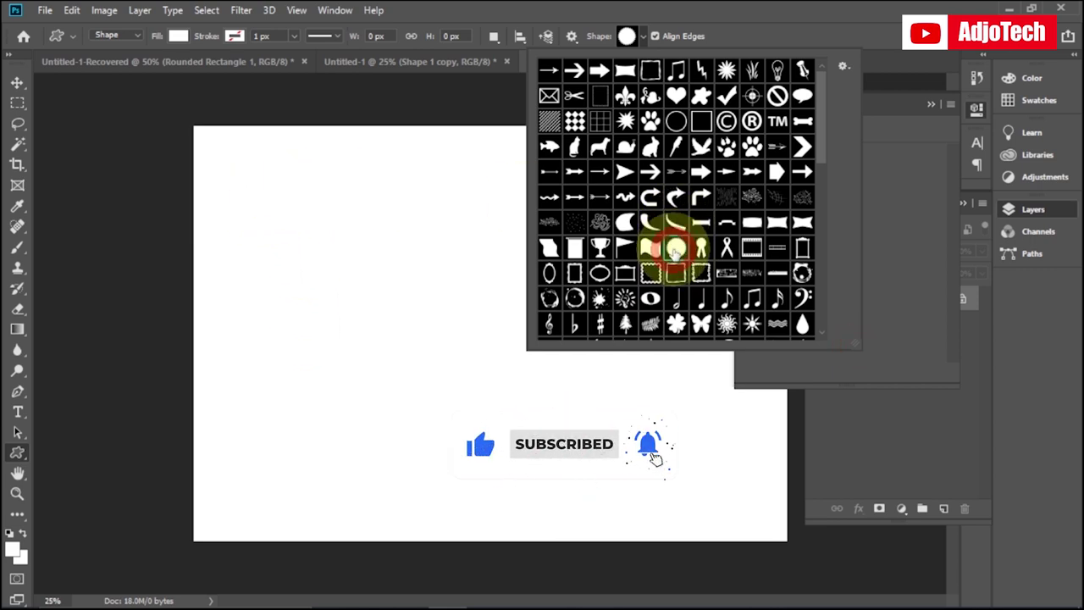
drag(306, 185, 604, 460)
key(shift)
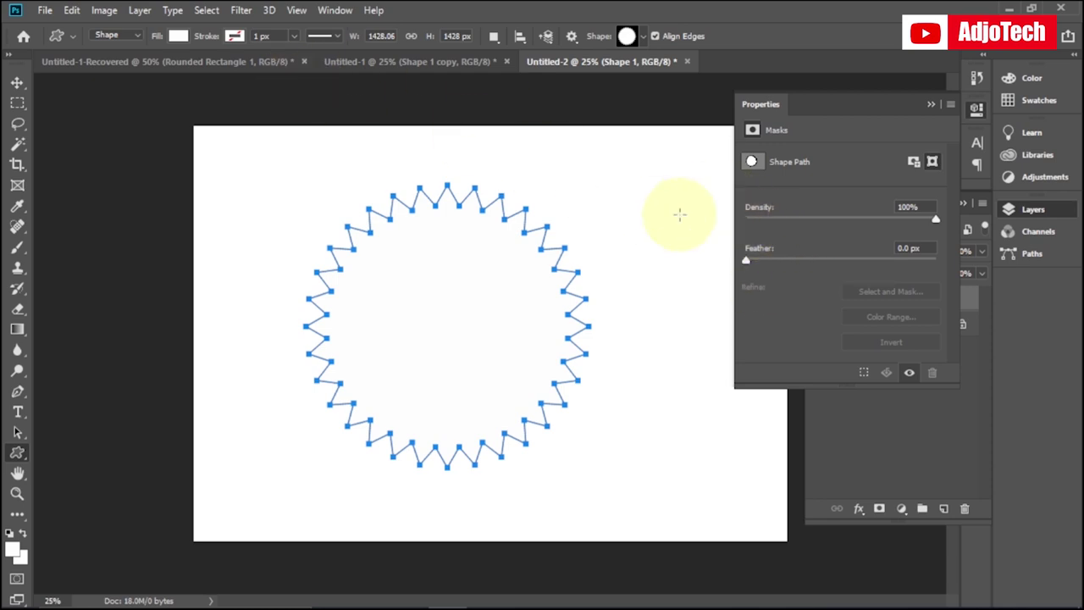
Fill the starburst dark navy blue and nudge it slightly up and right.
click(179, 36)
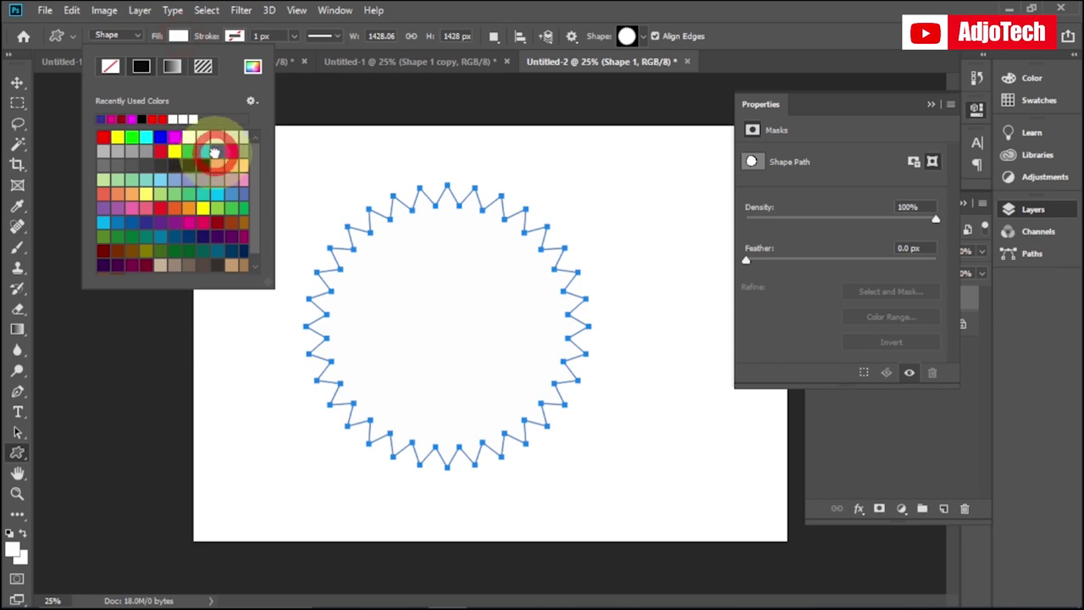
click(215, 152)
click(17, 82)
drag(464, 330, 492, 305)
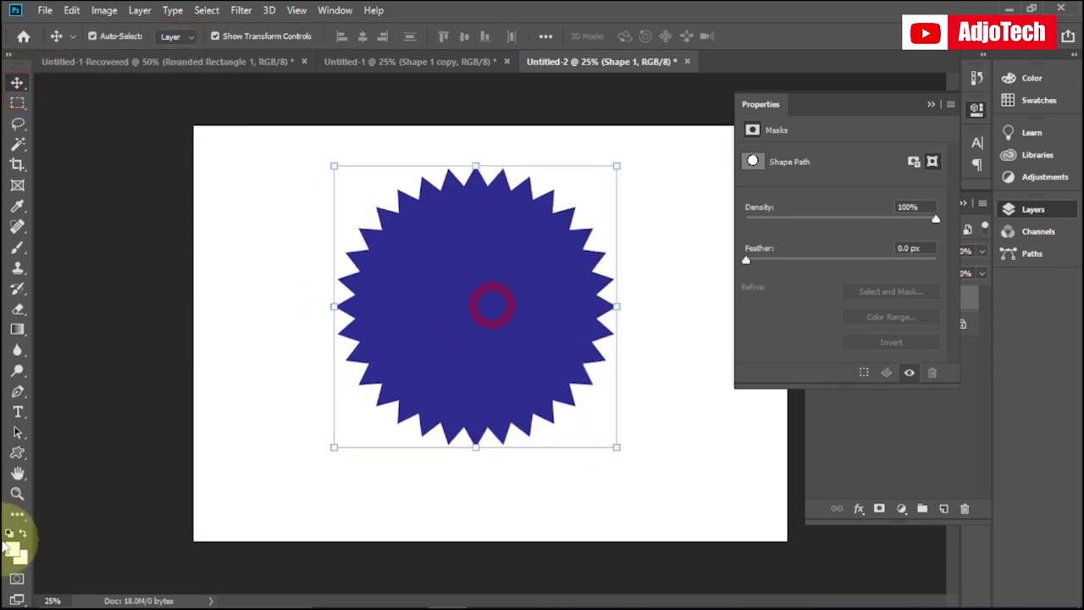
click(21, 458)
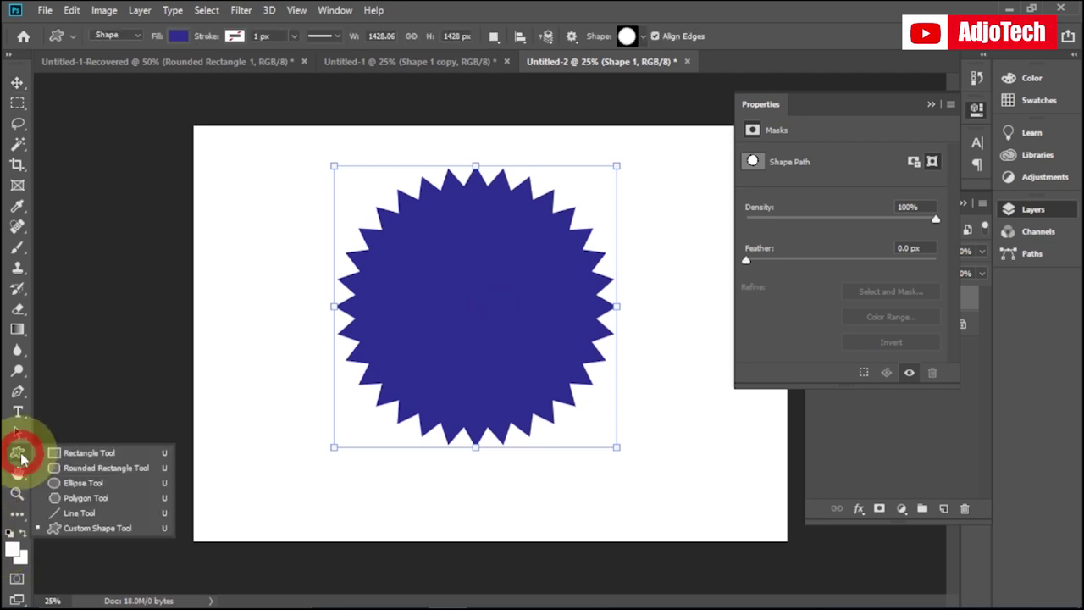
Dismiss the ellipse size settings, collapse the Properties and Layers panels, and deselect the starburst.
click(73, 476)
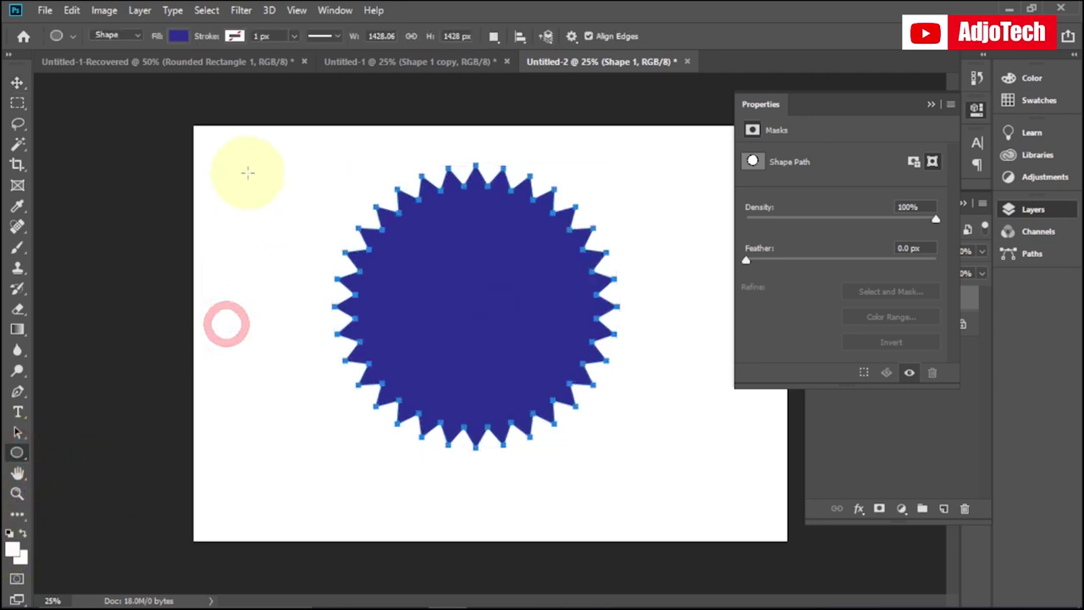
click(247, 173)
shift+click(403, 332)
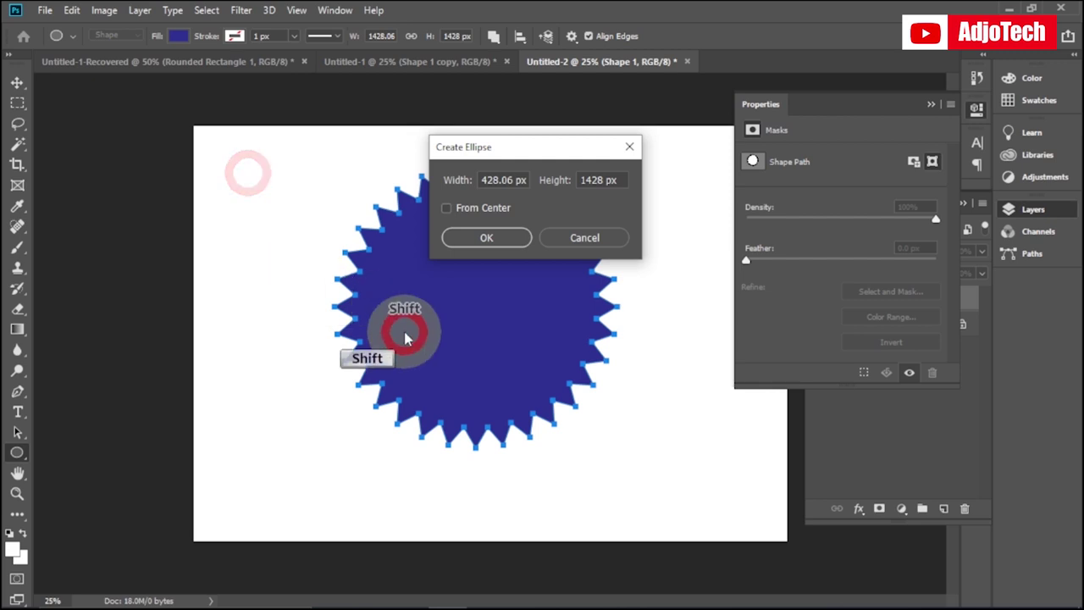
click(584, 238)
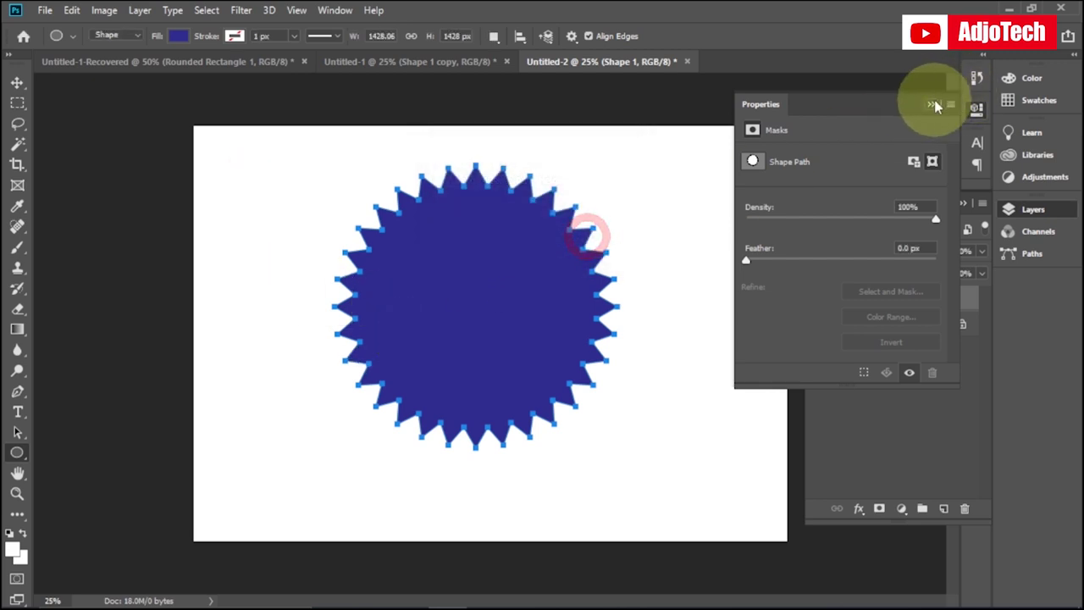
click(931, 103)
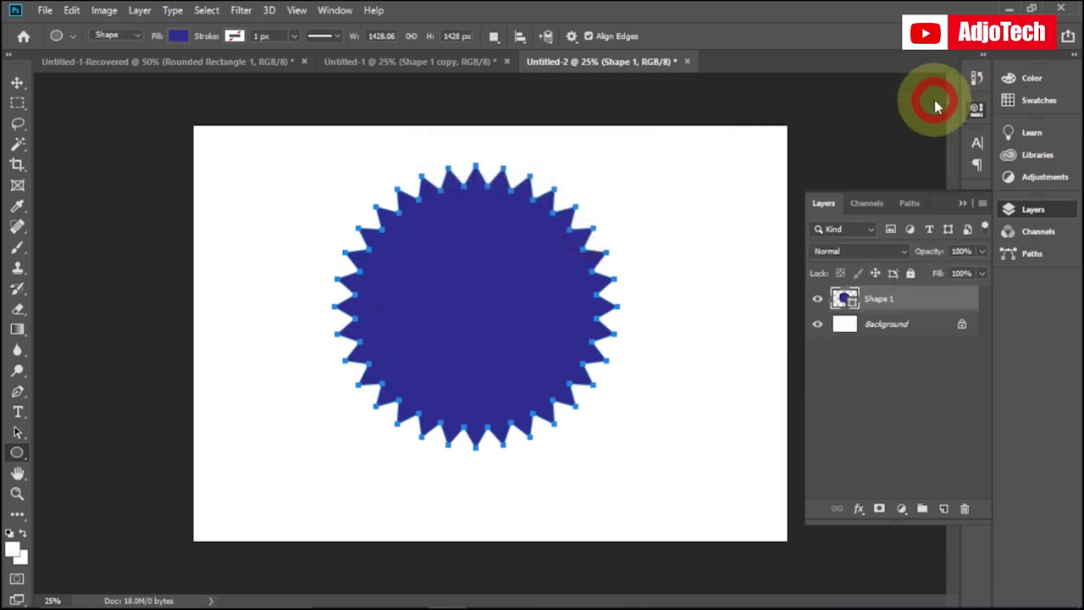
click(964, 203)
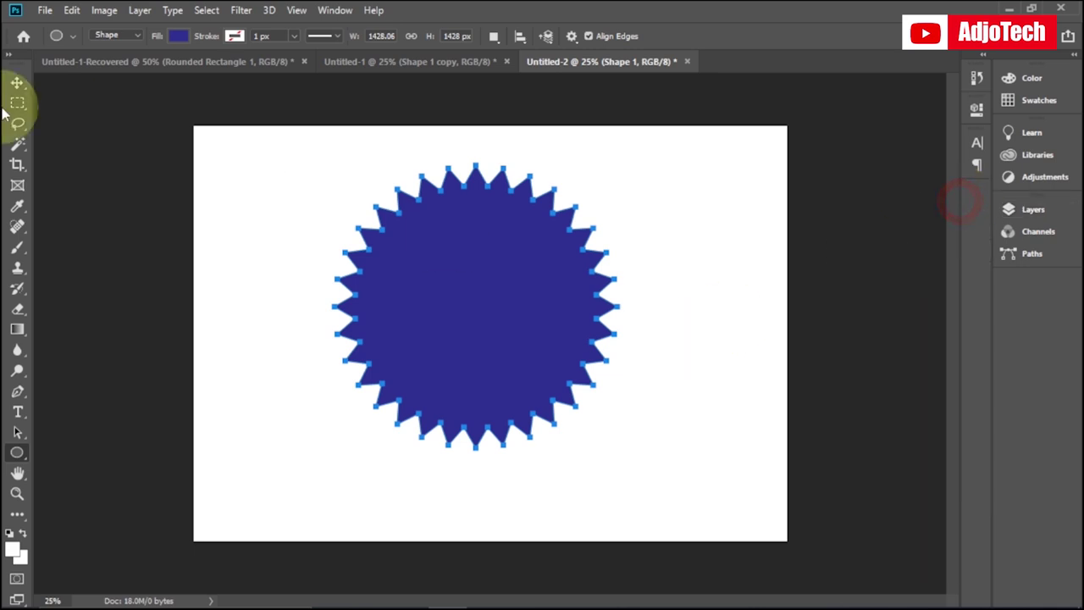
click(17, 82)
click(239, 250)
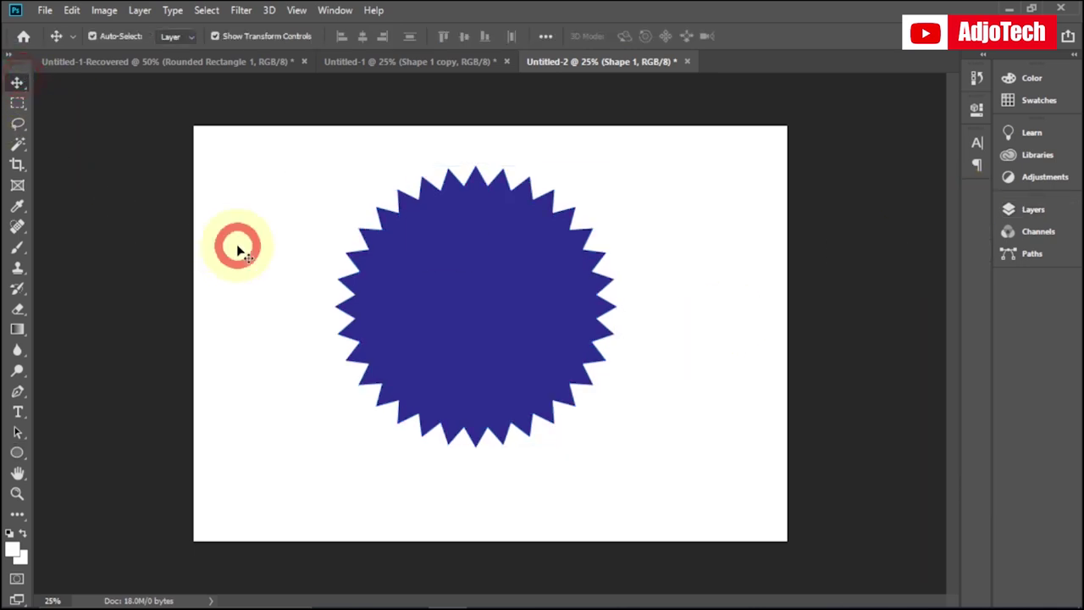
Draw a white circle, centre it on the starburst, and select both shapes.
click(17, 452)
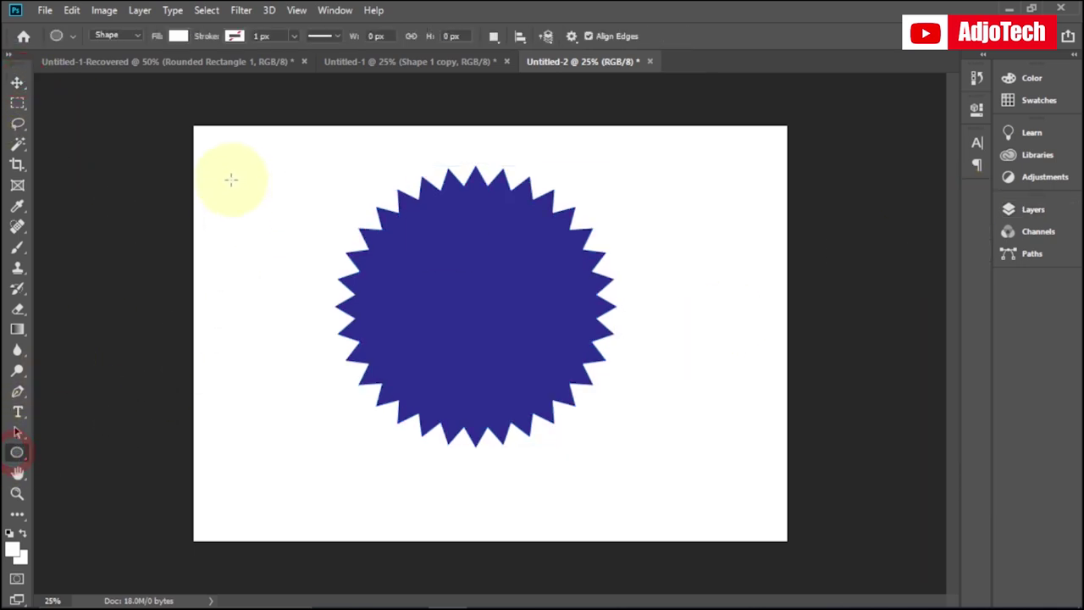
drag(231, 179, 468, 408)
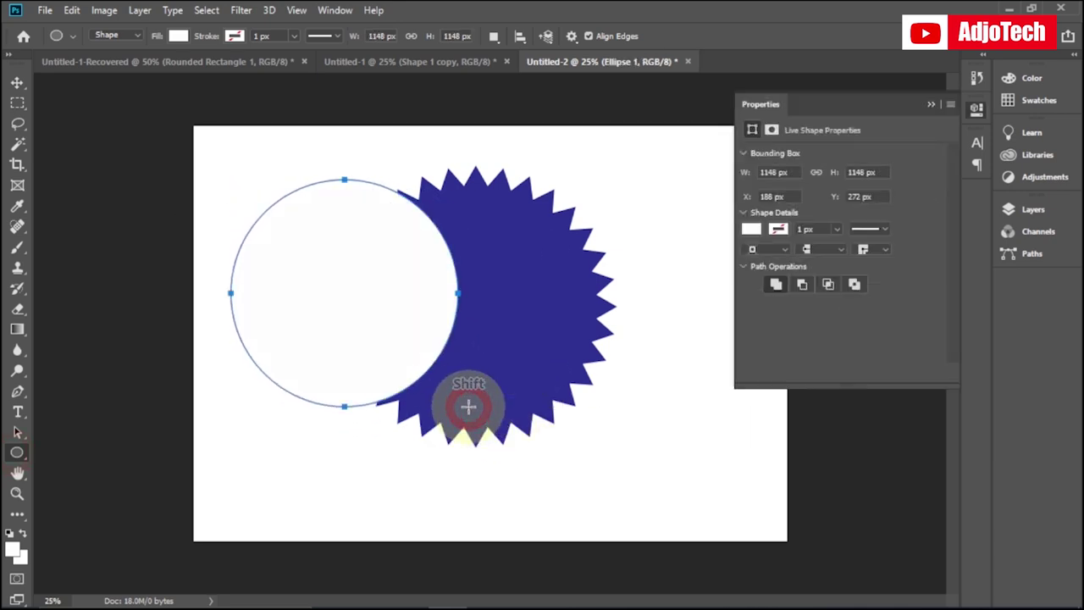
click(17, 82)
drag(338, 288, 472, 296)
drag(260, 170, 665, 477)
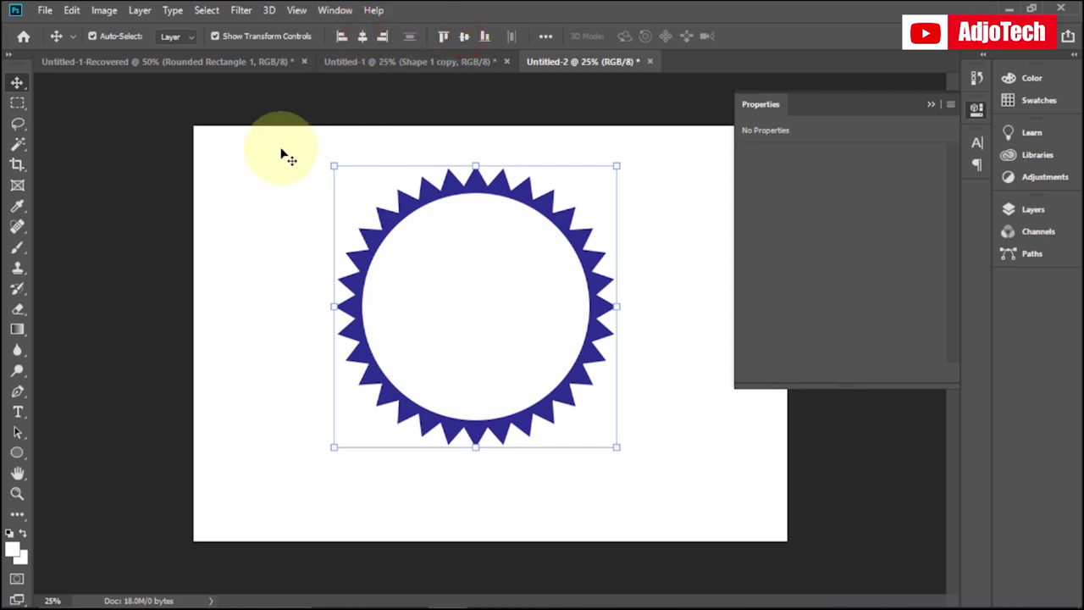
Collapse the Properties panel and bring up the Layers panel.
click(141, 11)
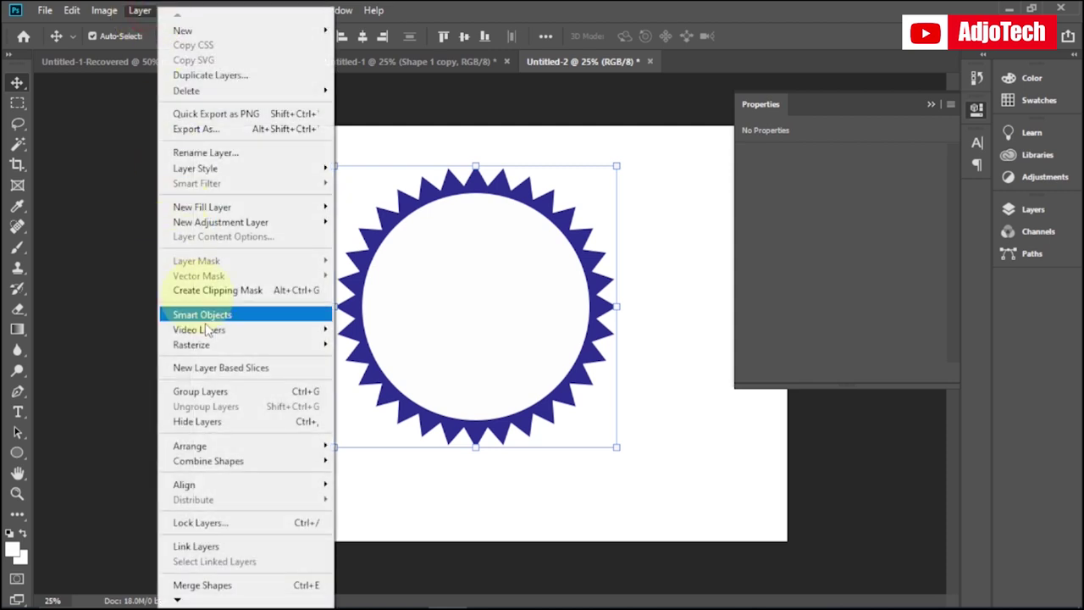
mouse_move(265, 465)
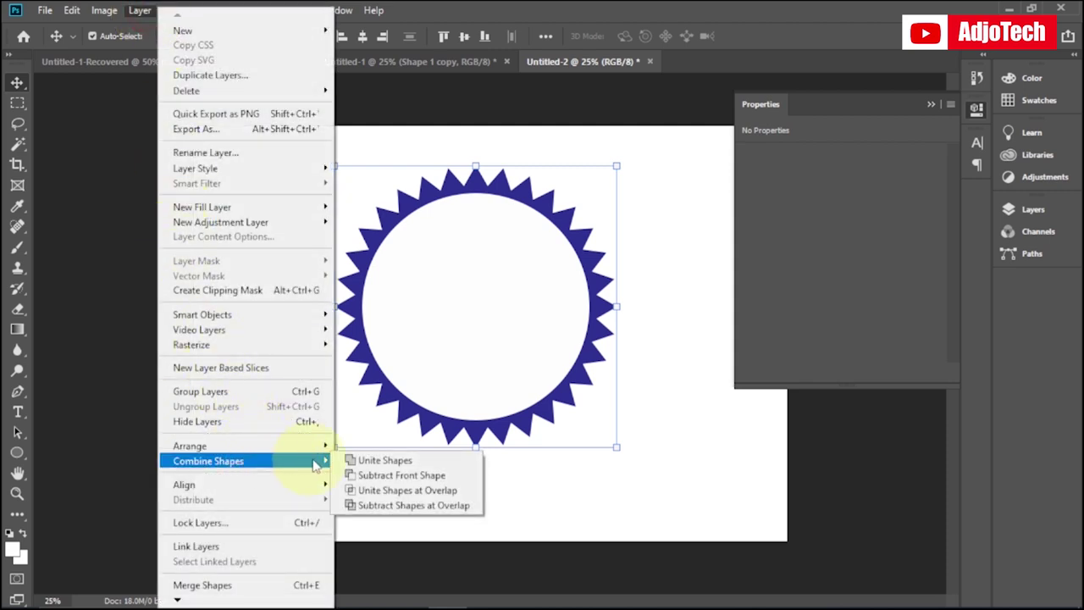
click(138, 10)
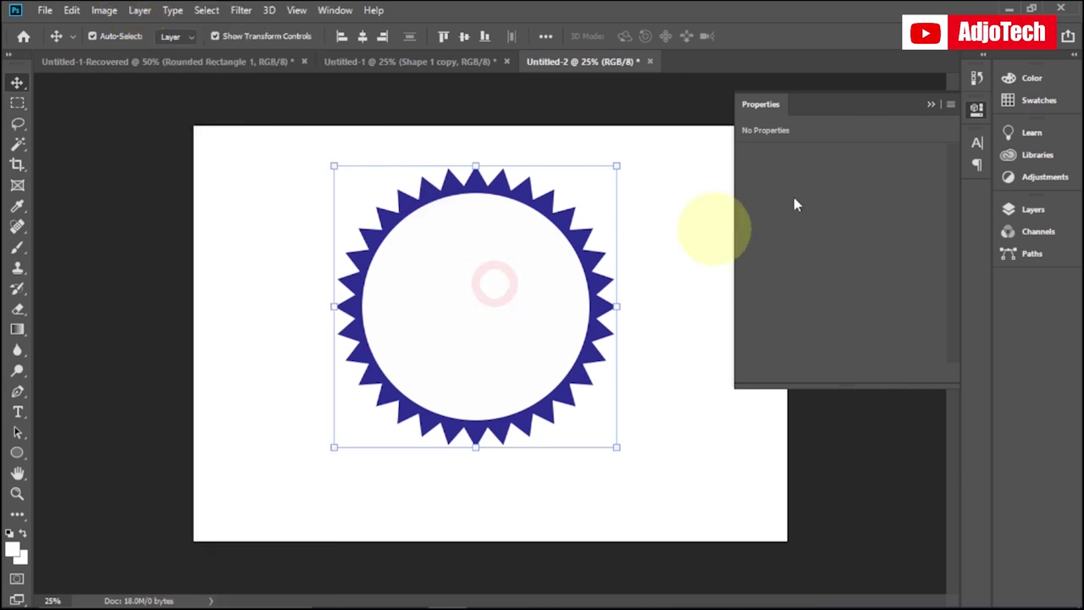
click(930, 105)
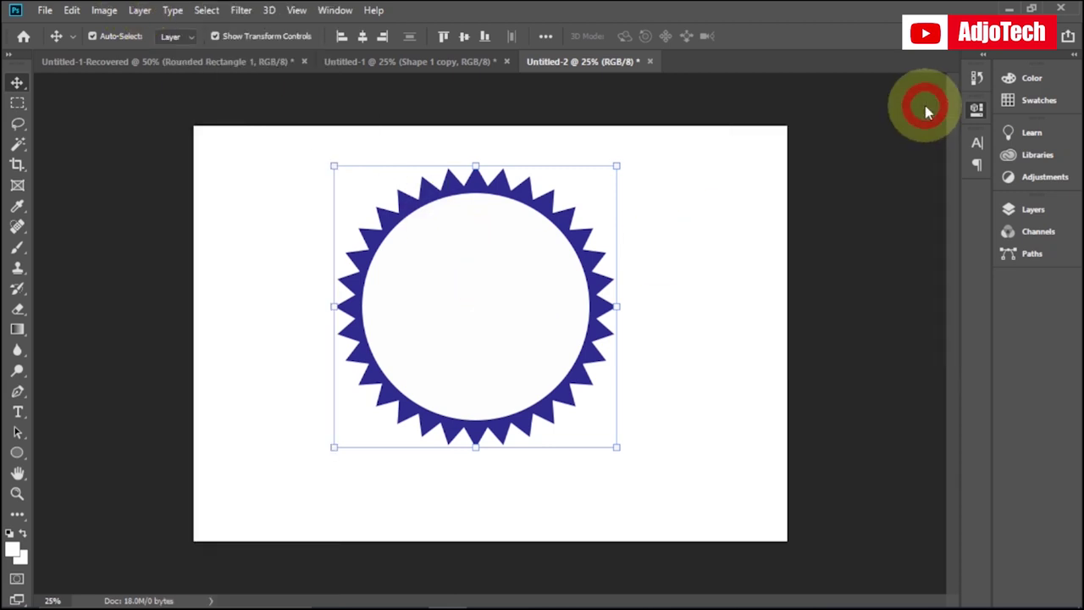
click(1045, 212)
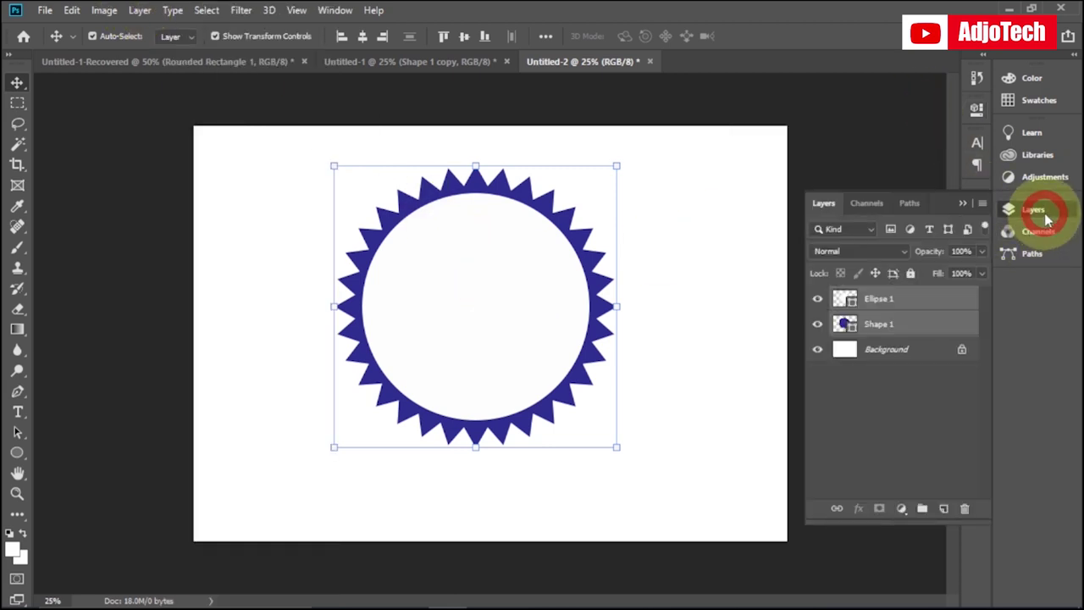
Give the Ellipse 1 layer a medium-blue Color Overlay, then select both shapes.
click(942, 302)
double_click(942, 303)
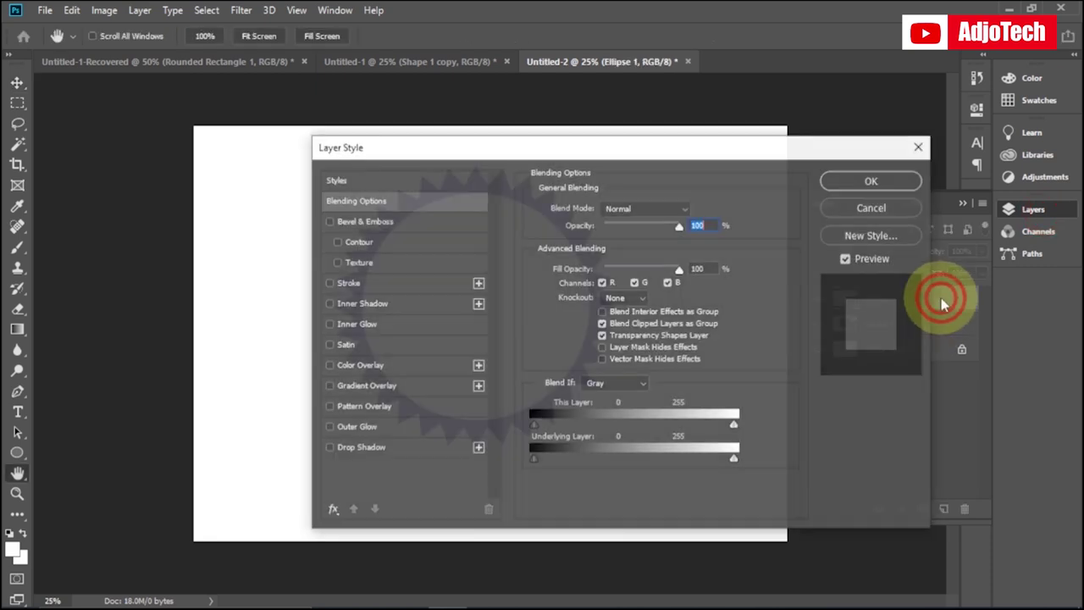
click(363, 364)
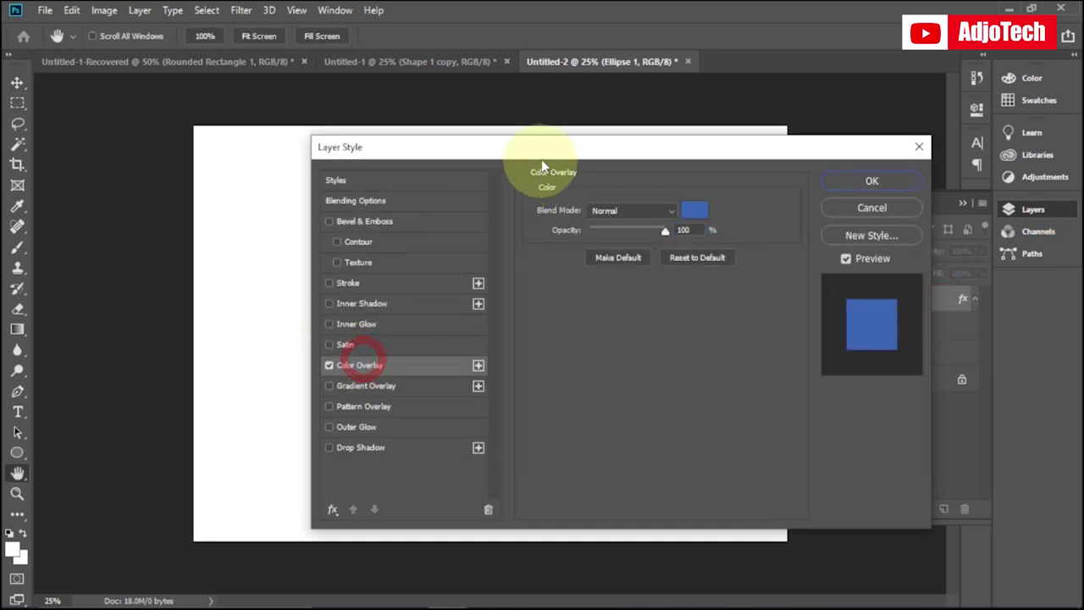
drag(546, 150, 639, 195)
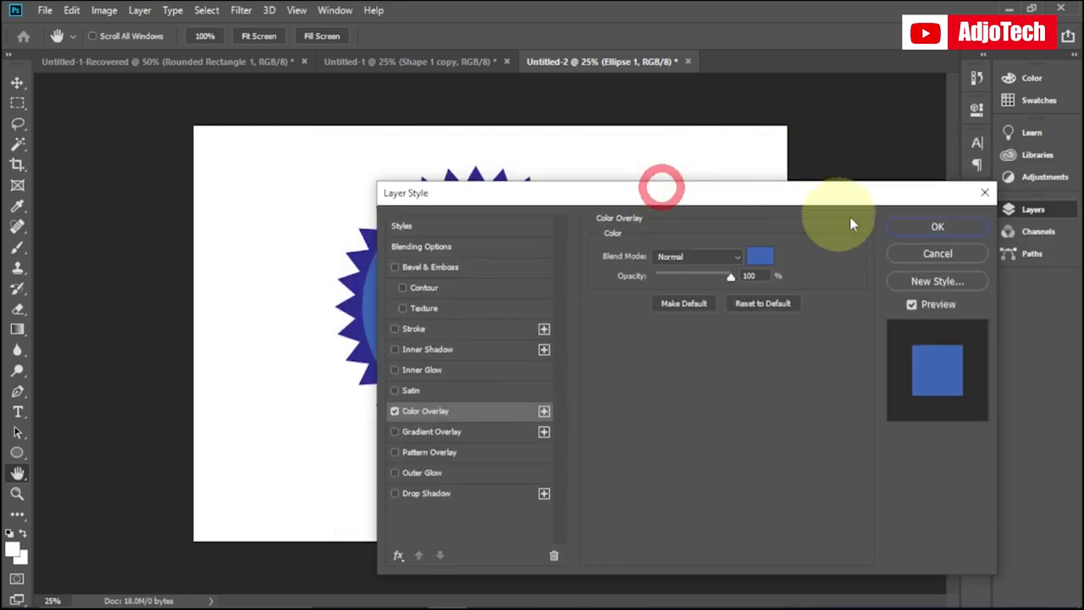
click(913, 234)
drag(239, 186, 671, 485)
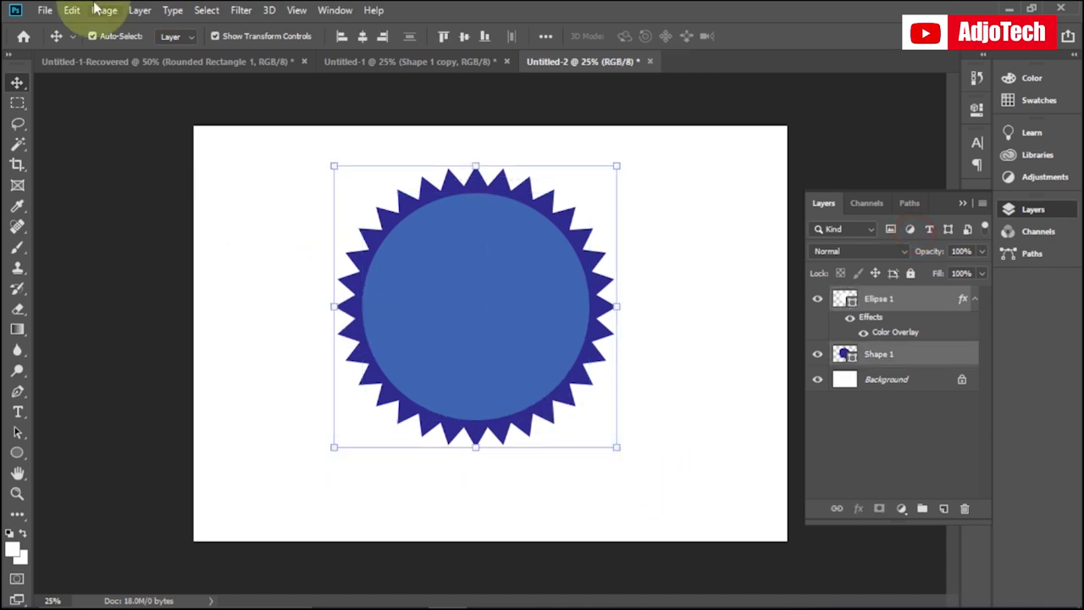
Apply Subtract Front Shape to cut the circle from the starburst, leaving a hollow ring.
click(140, 11)
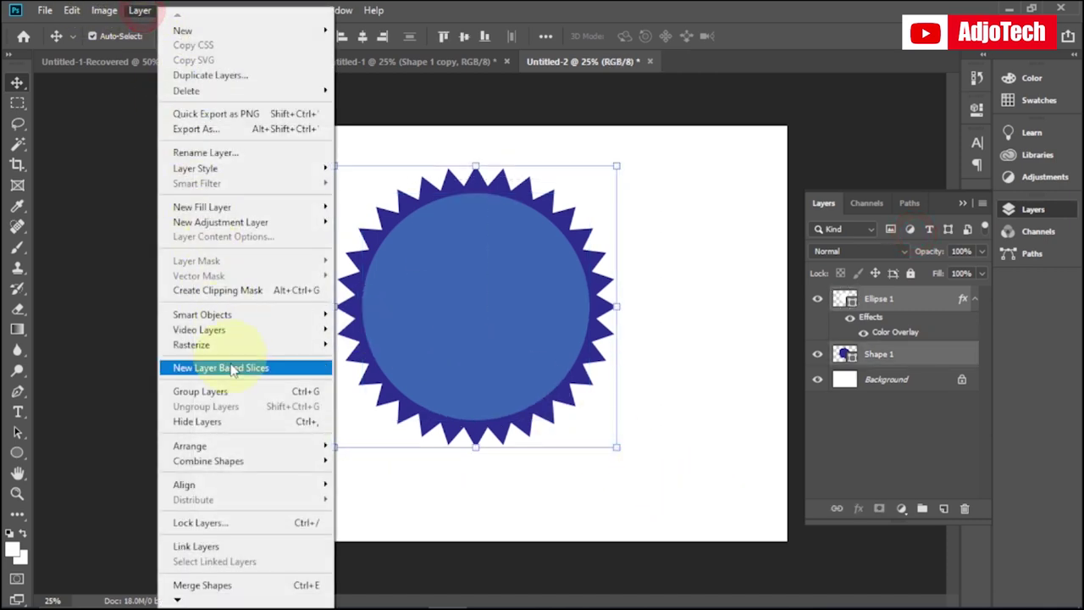
mouse_move(263, 462)
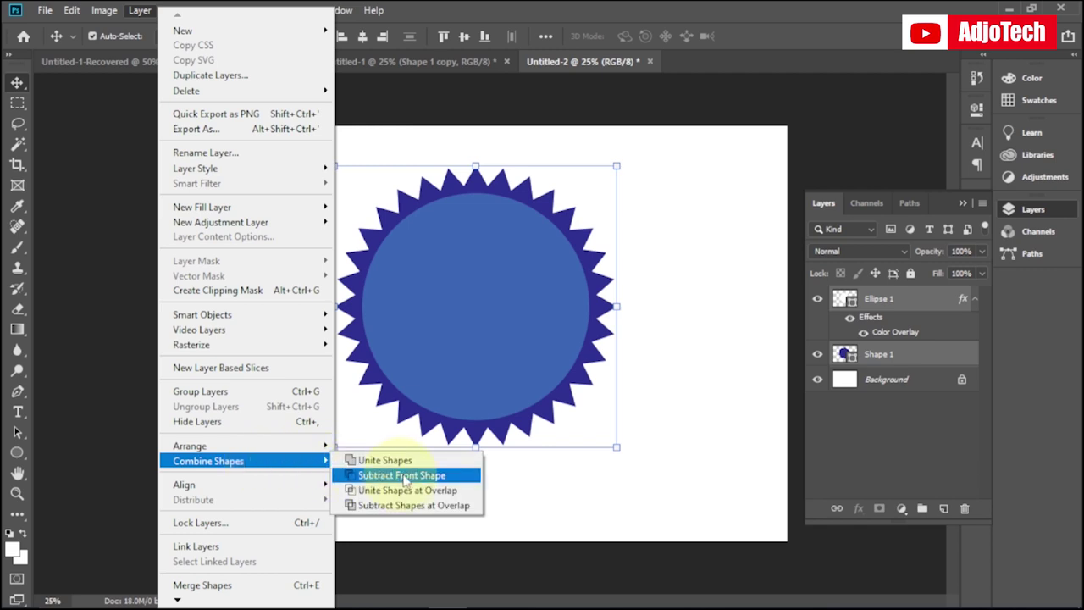
click(412, 477)
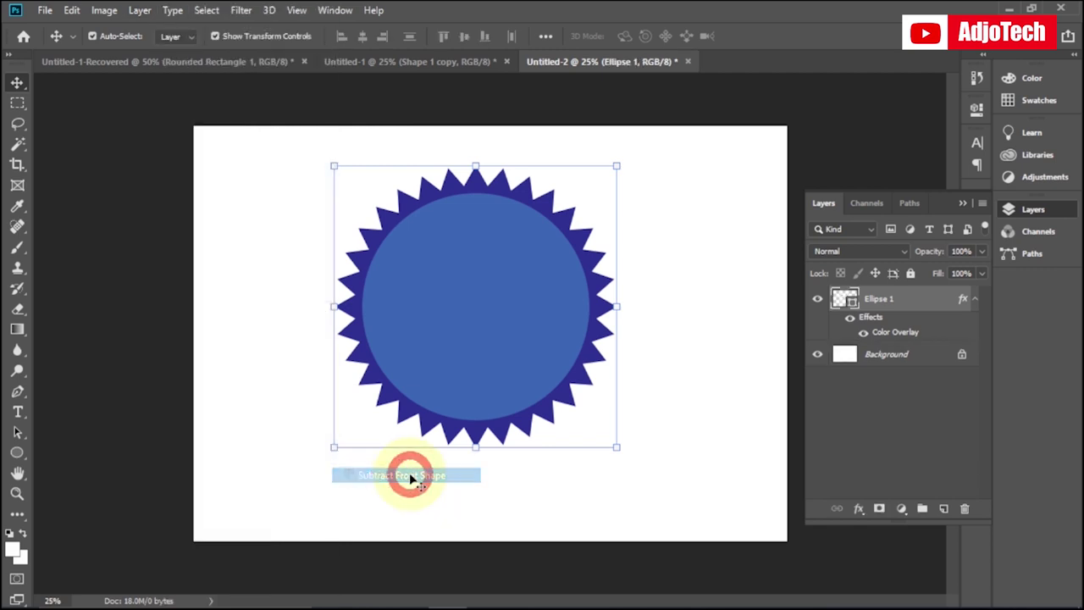
click(271, 368)
Move the blue starburst ring toward the upper left of the canvas.
drag(361, 273, 339, 286)
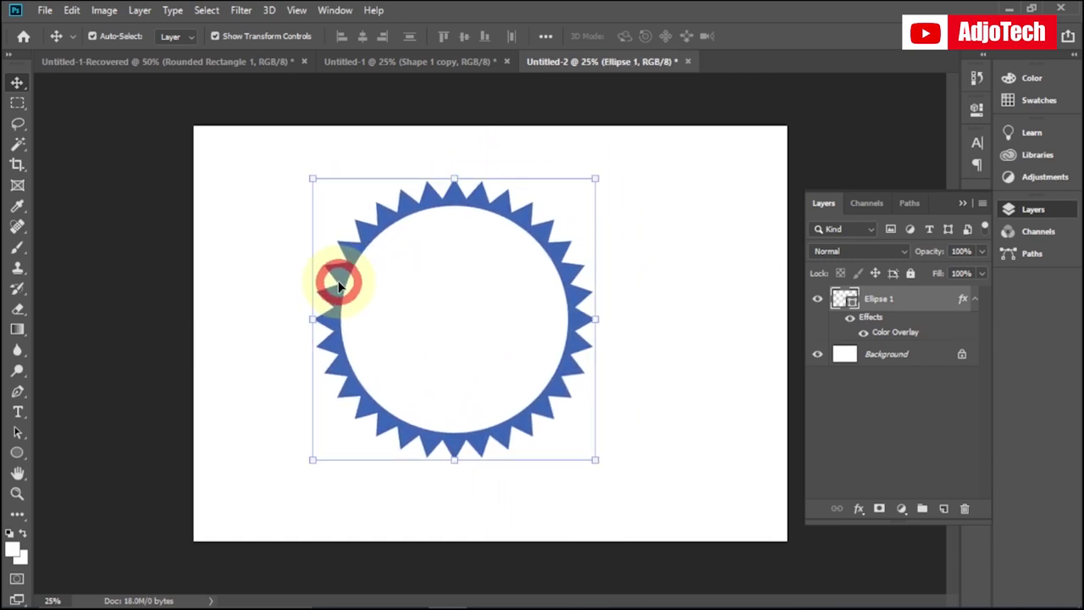
drag(381, 232, 423, 212)
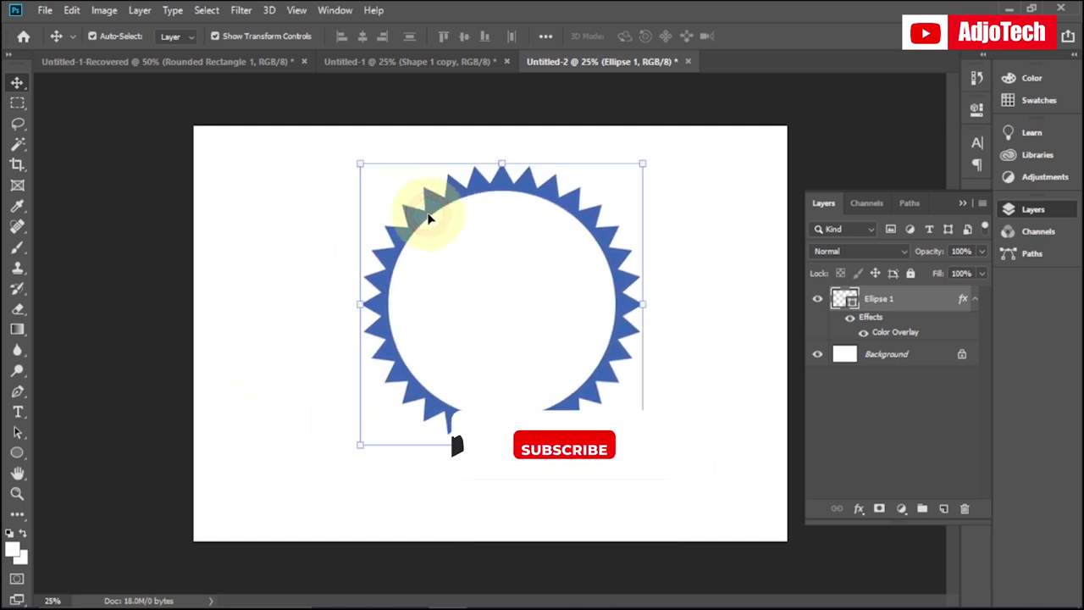
drag(428, 218, 276, 207)
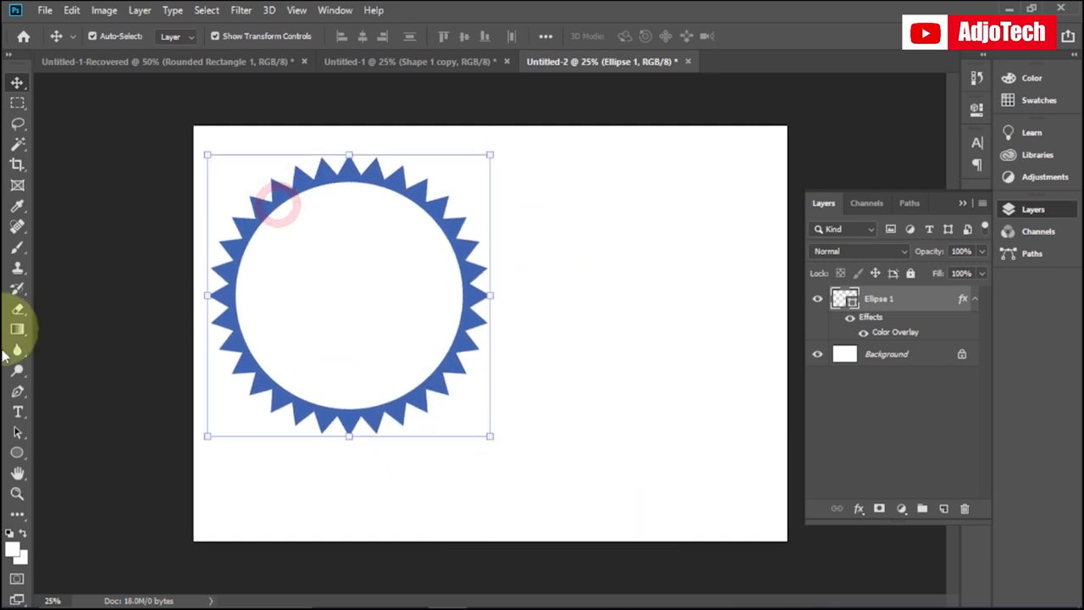
drag(17, 458, 94, 527)
Draw an arrow custom shape to the upper right of the ring and fill it red.
click(640, 36)
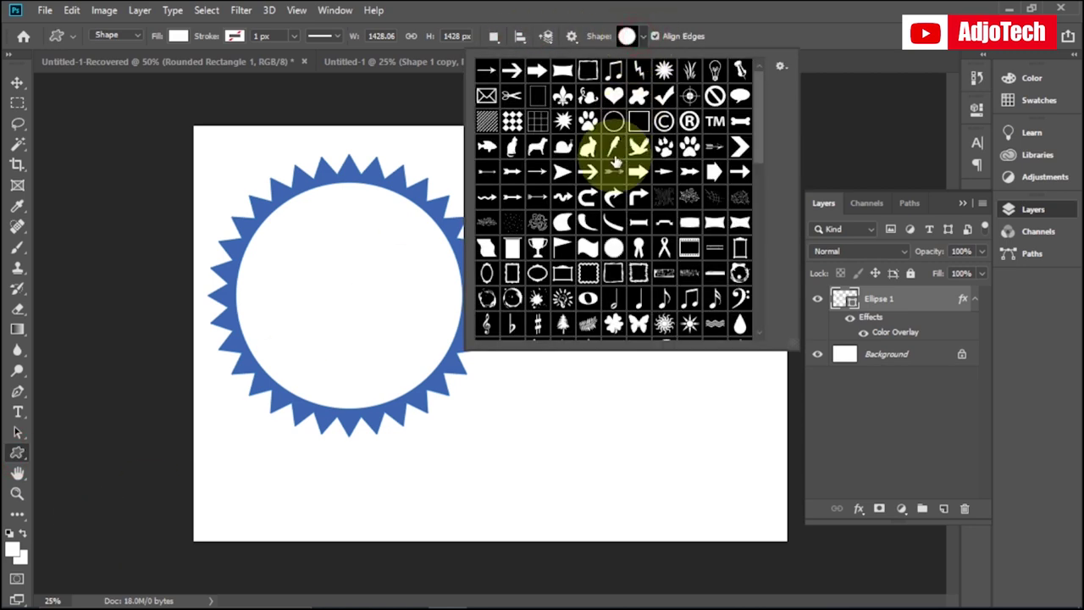
click(638, 172)
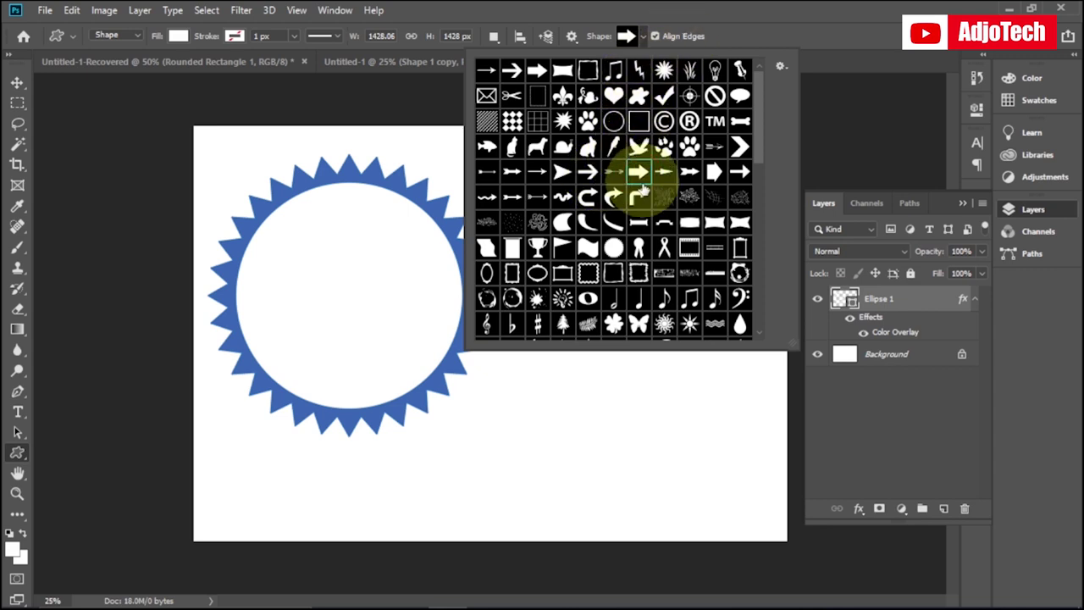
click(646, 39)
drag(508, 154, 754, 267)
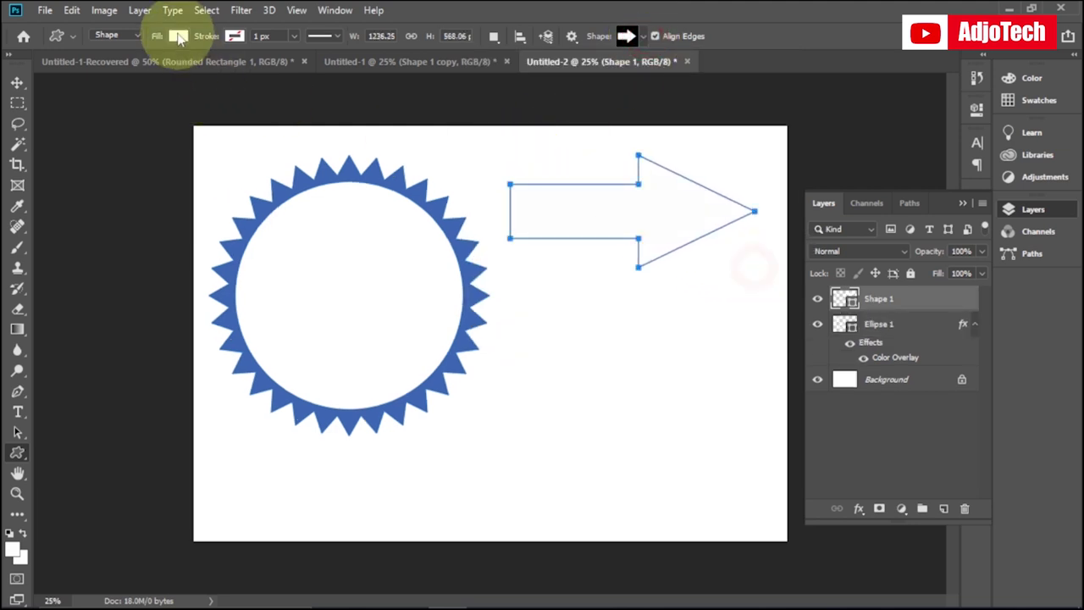
click(178, 36)
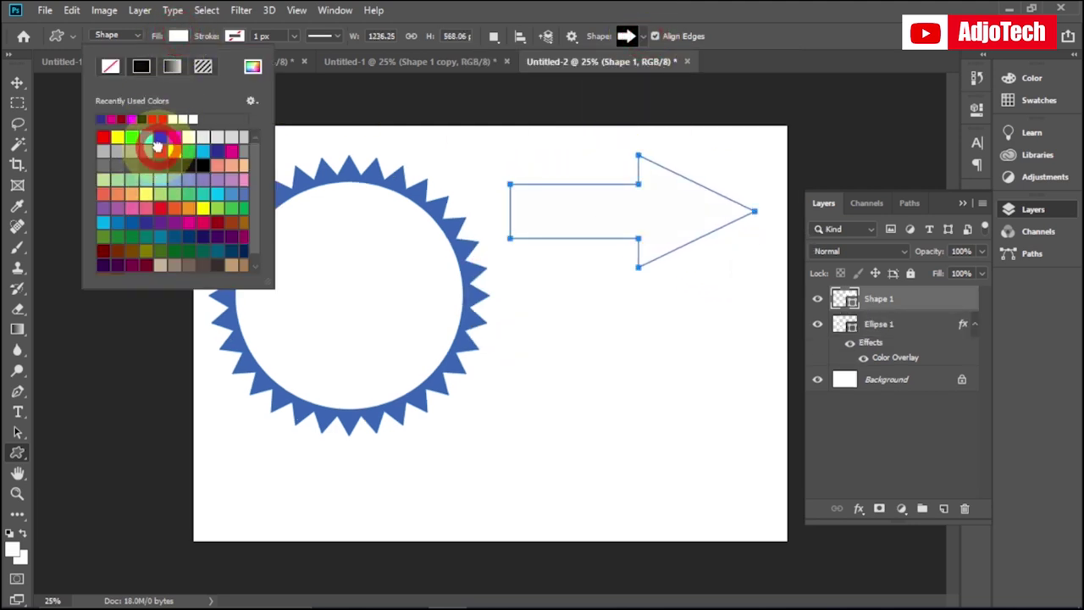
click(158, 146)
click(17, 83)
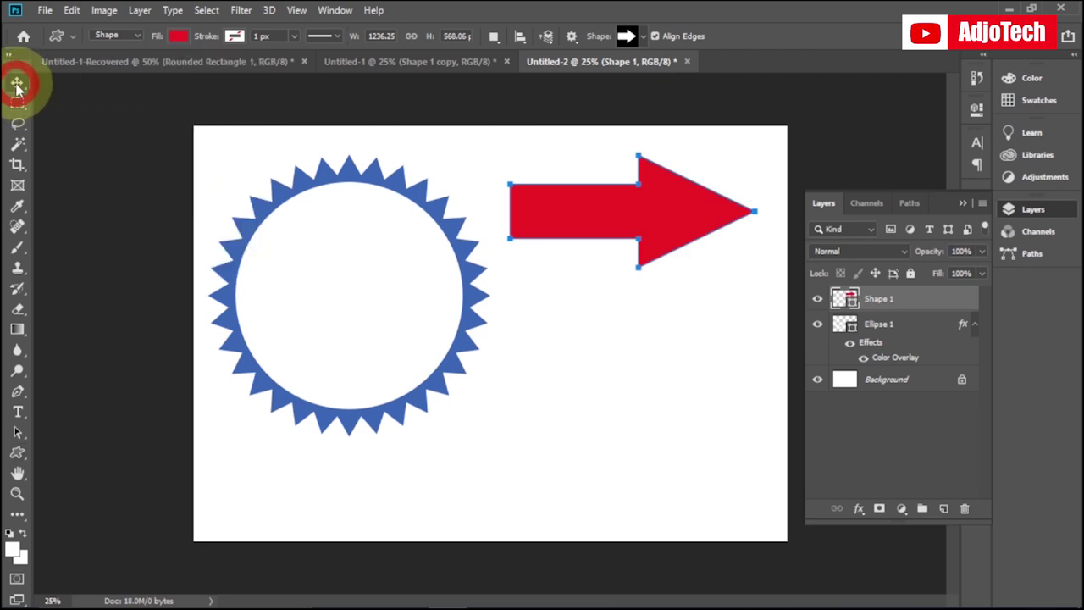
Draw a 1060 px circle below the red arrow with the Ellipse tool and fill it bright blue.
click(17, 452)
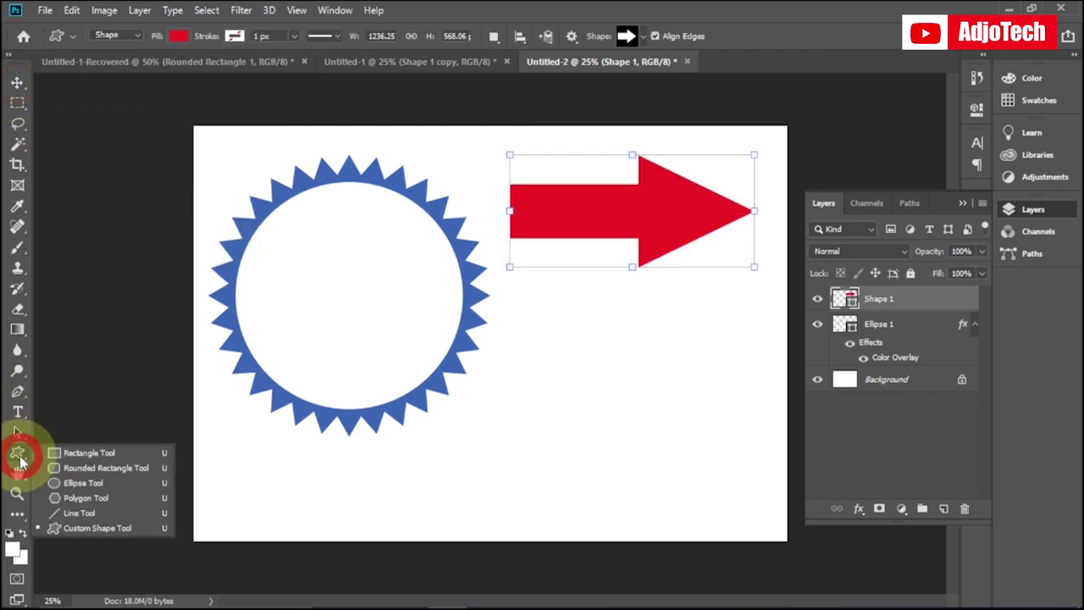
click(72, 482)
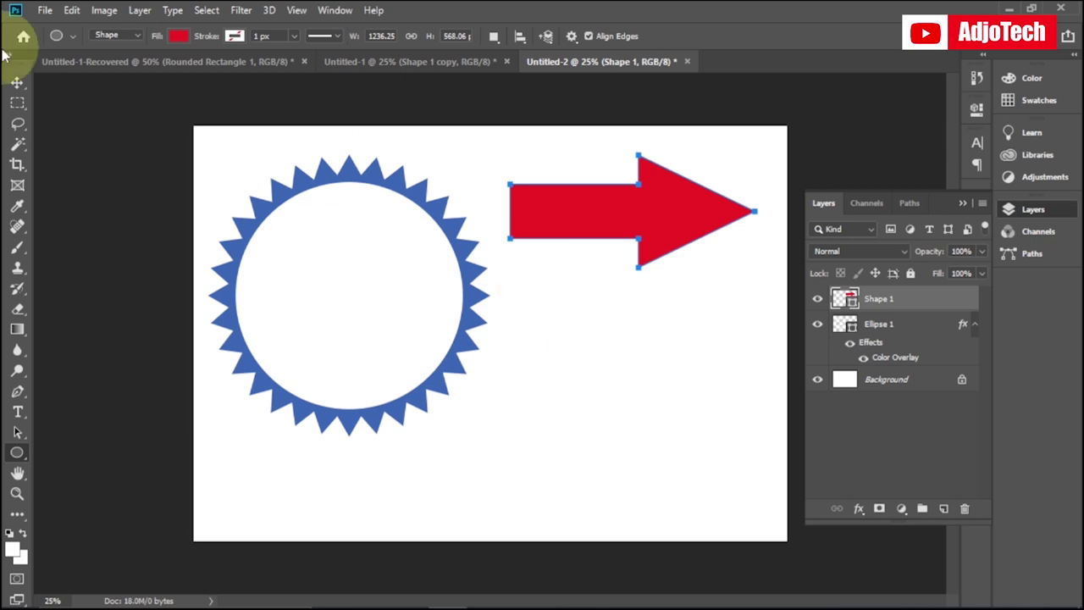
click(16, 82)
click(622, 378)
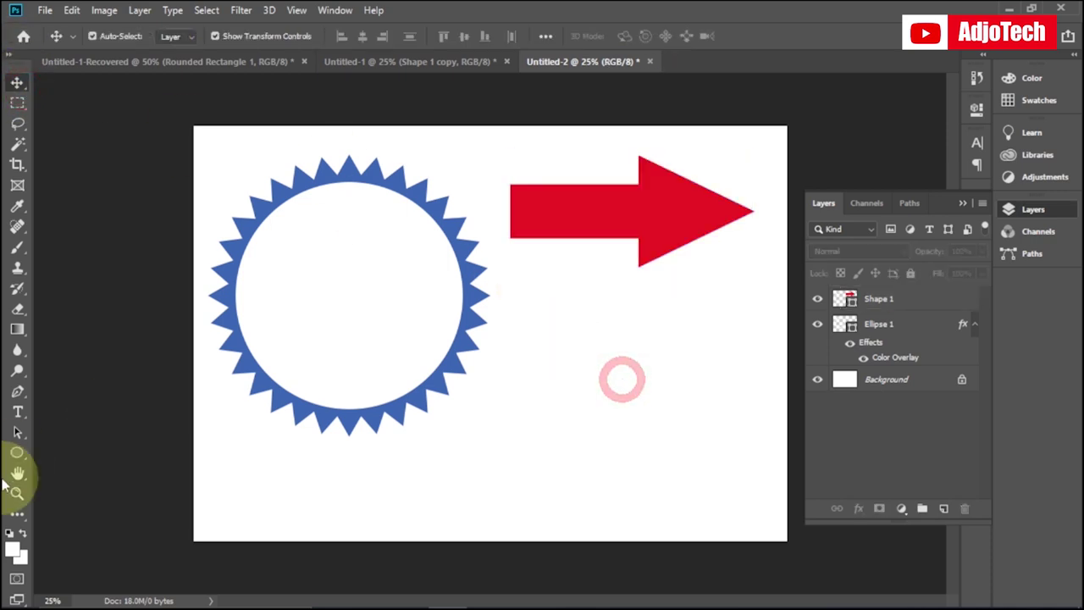
click(17, 453)
click(401, 354)
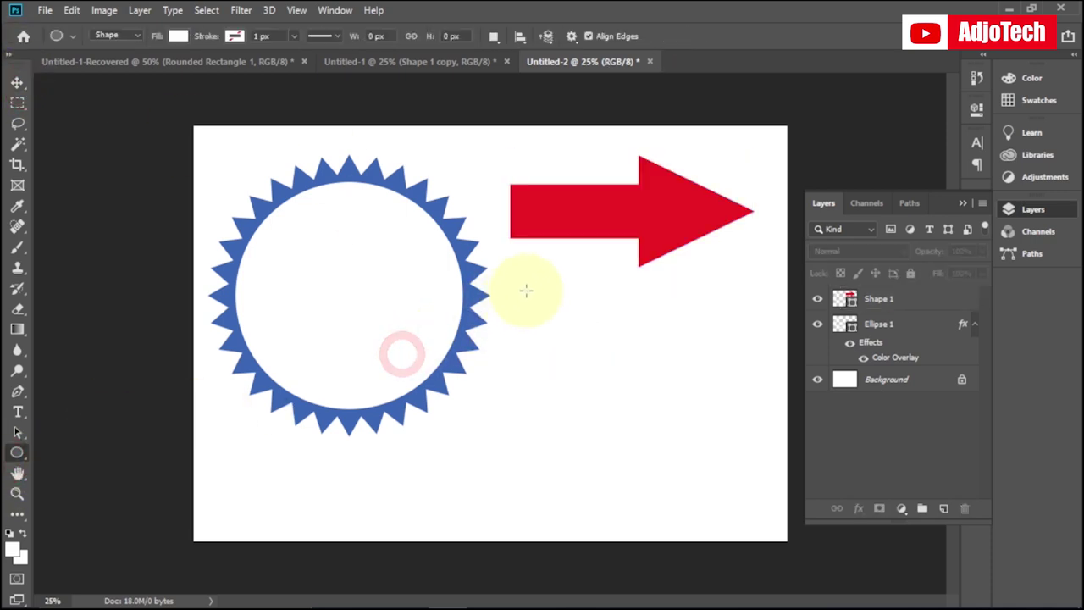
mouse_move(526, 291)
mouse_down()
mouse_move(702, 399)
mouse_move(721, 465)
mouse_move(709, 523)
mouse_move(726, 533)
mouse_move(734, 561)
mouse_up()
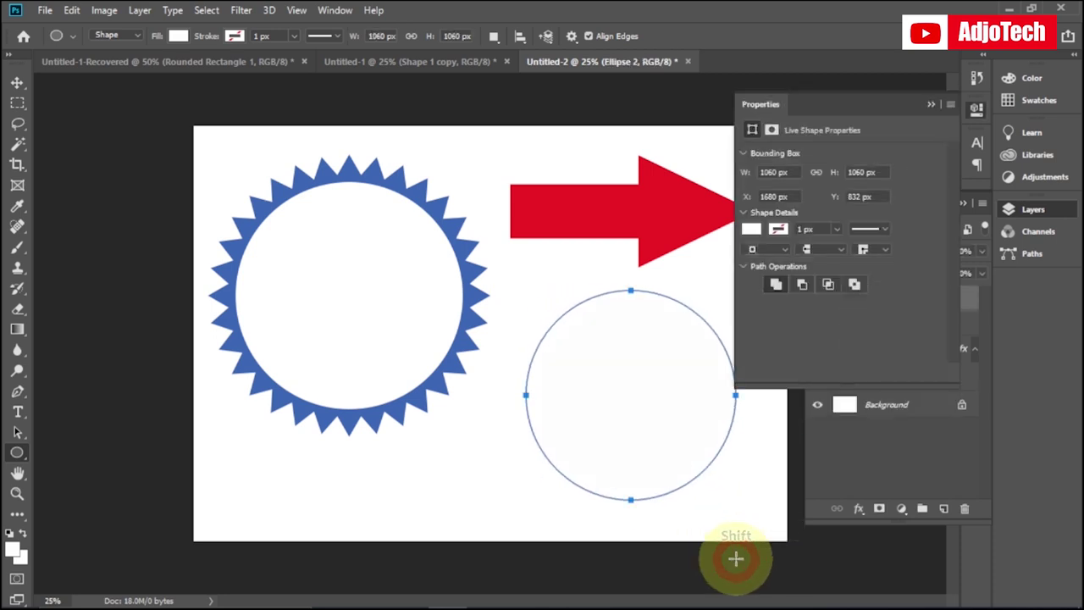
click(177, 35)
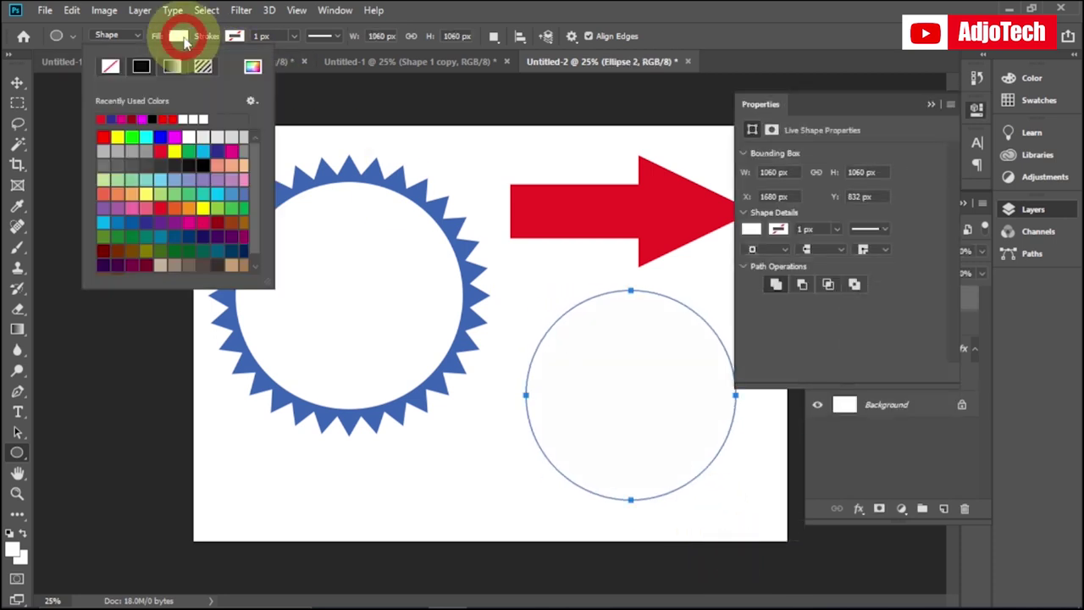
click(160, 140)
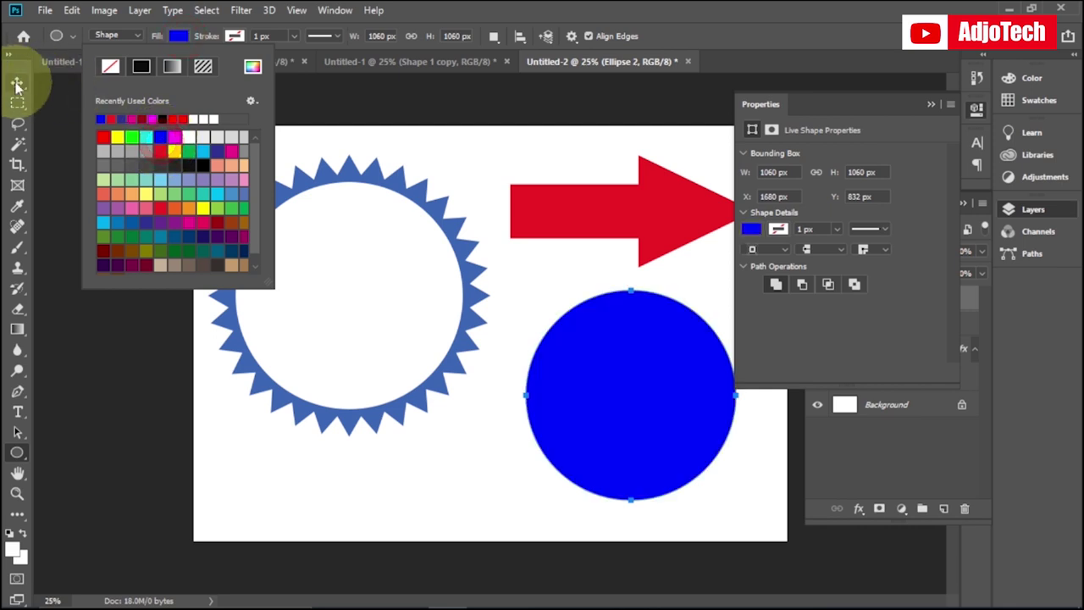
click(17, 83)
click(932, 106)
Move the red arrow onto the blue circle and stack Shape 1 above Ellipse 2.
drag(647, 367, 588, 390)
drag(637, 218, 654, 396)
drag(907, 327, 917, 294)
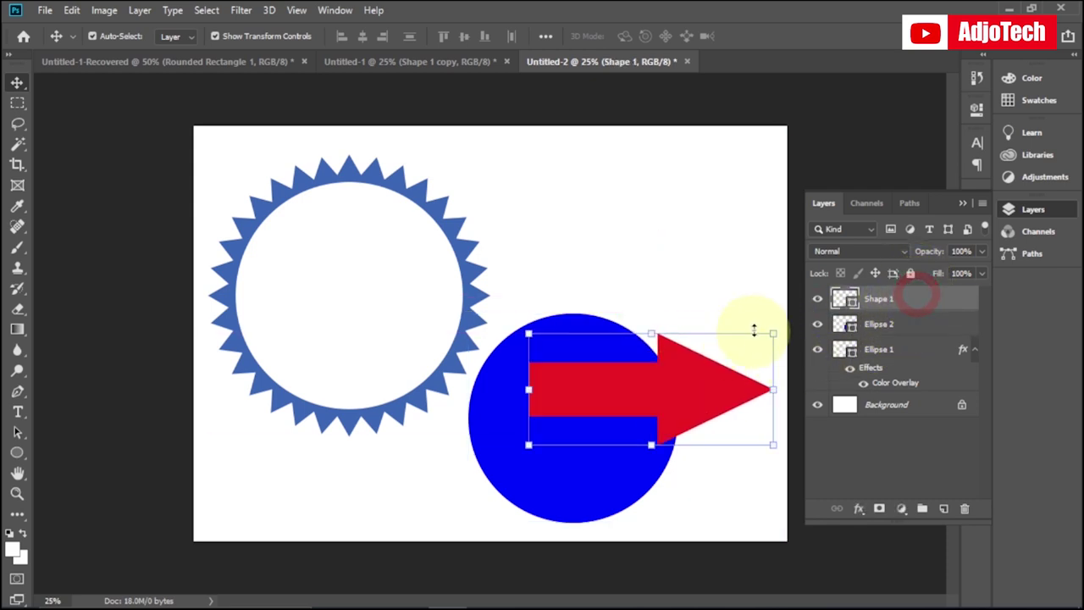
Scale the arrow to about 81% by 84%, centre it in the circle, and select Ellipse 2 too.
drag(696, 396, 678, 432)
drag(753, 369, 704, 383)
drag(652, 431, 710, 412)
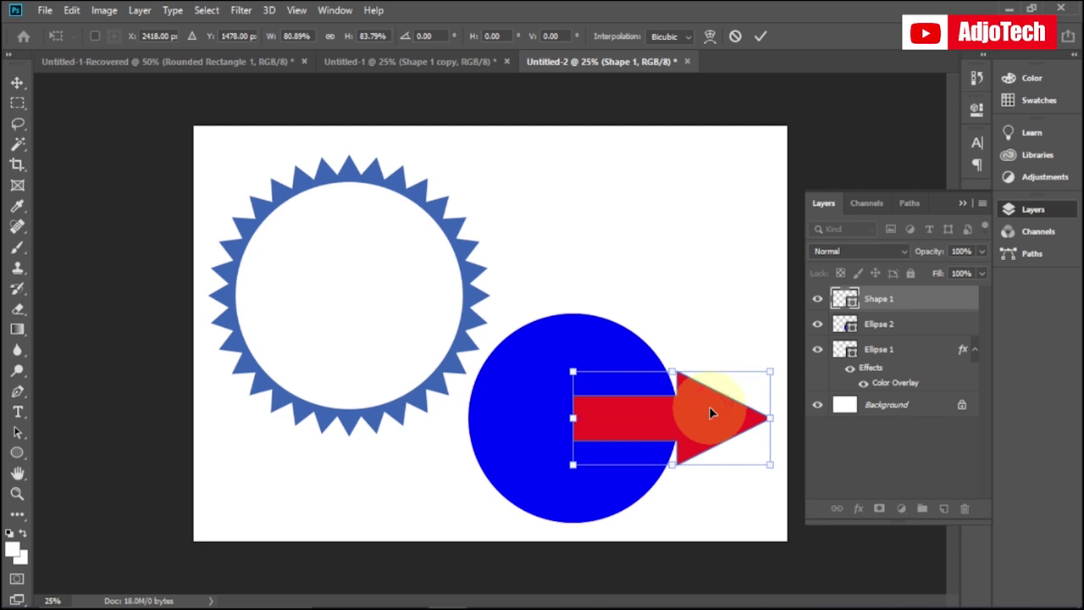
drag(711, 411, 639, 413)
drag(734, 315, 746, 483)
key(ctrl+z)
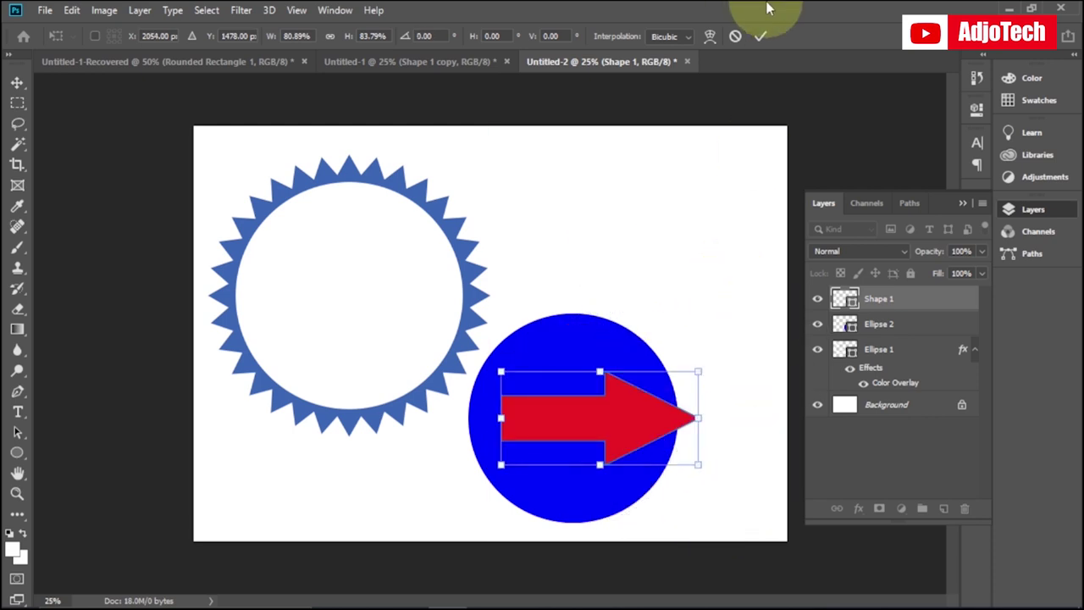
click(760, 38)
shift+click(555, 512)
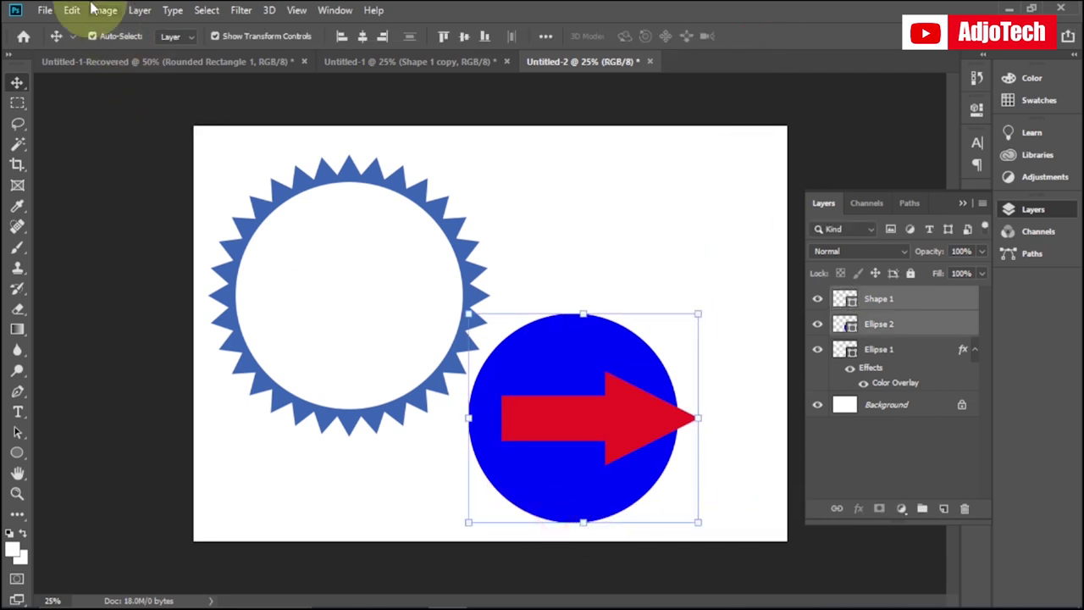
Subtract the arrow from the circle via Combine Shapes and move the cut-out disc up and right.
click(140, 12)
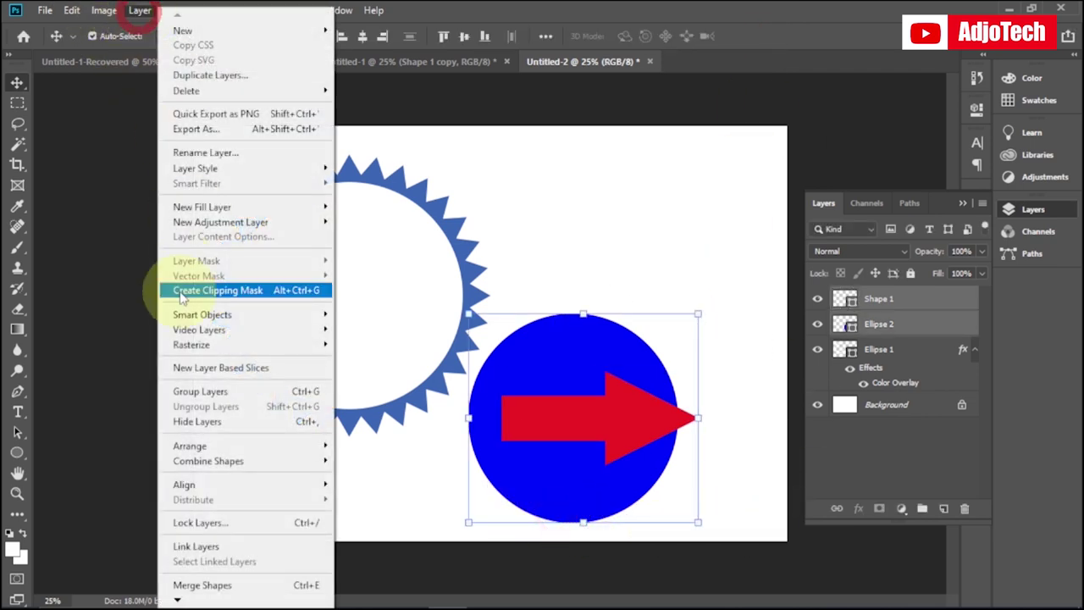
mouse_move(256, 466)
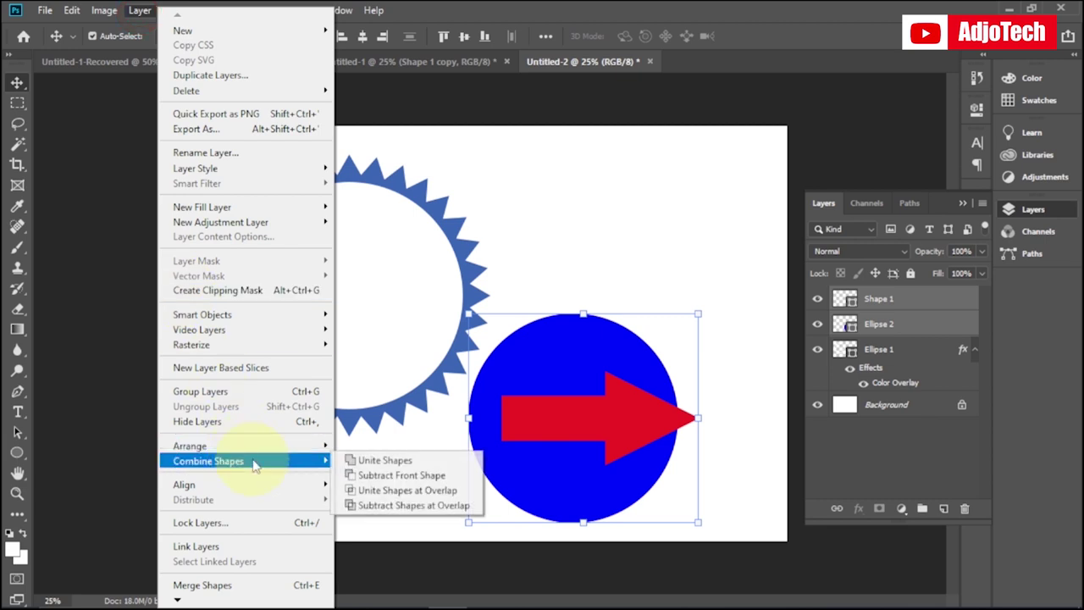
click(403, 476)
click(643, 172)
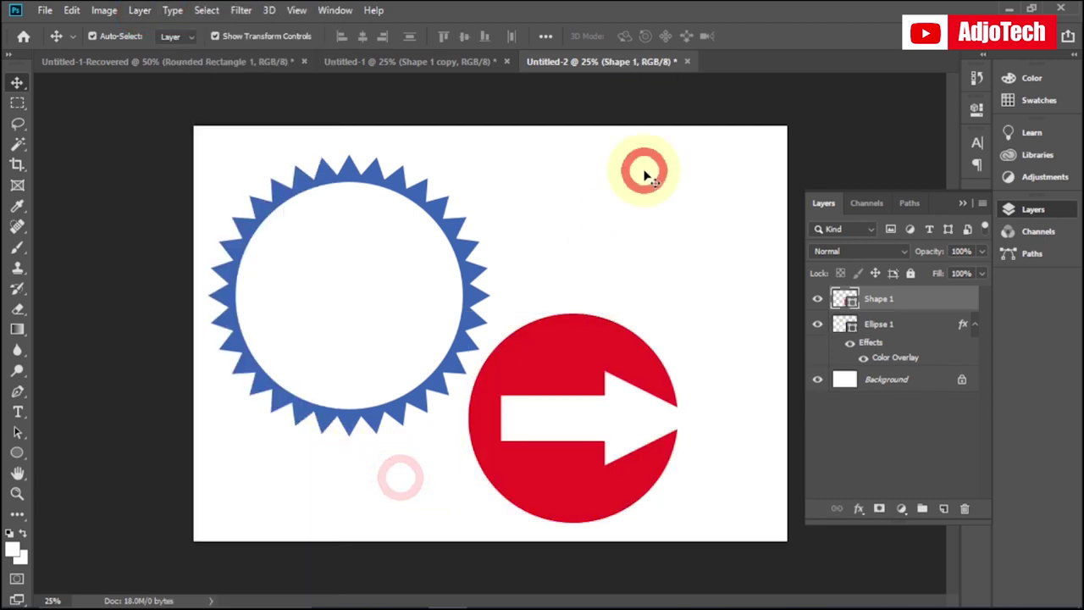
click(585, 337)
drag(585, 337, 636, 307)
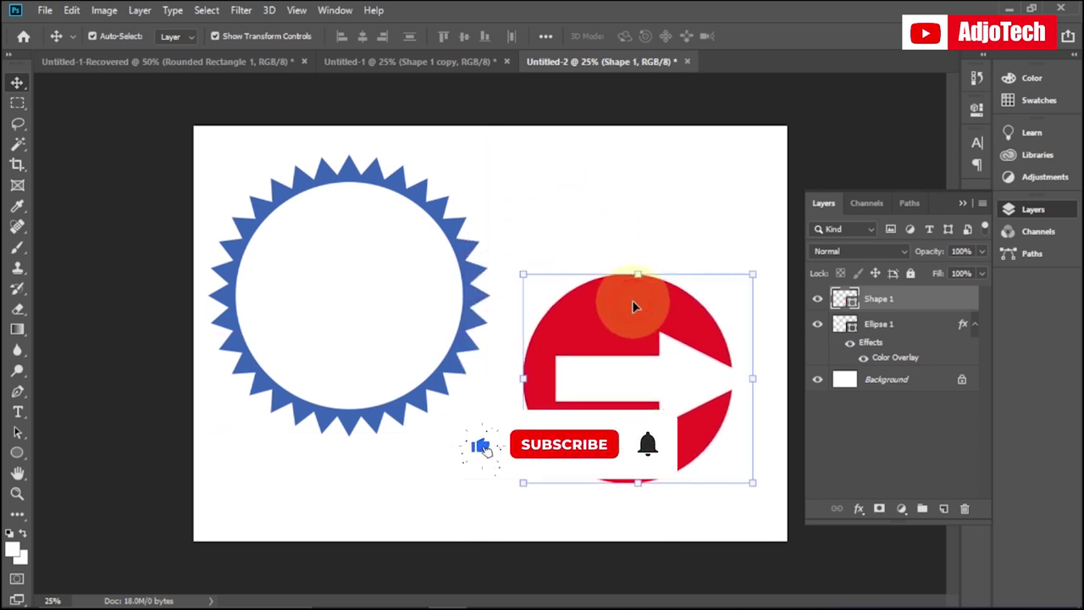